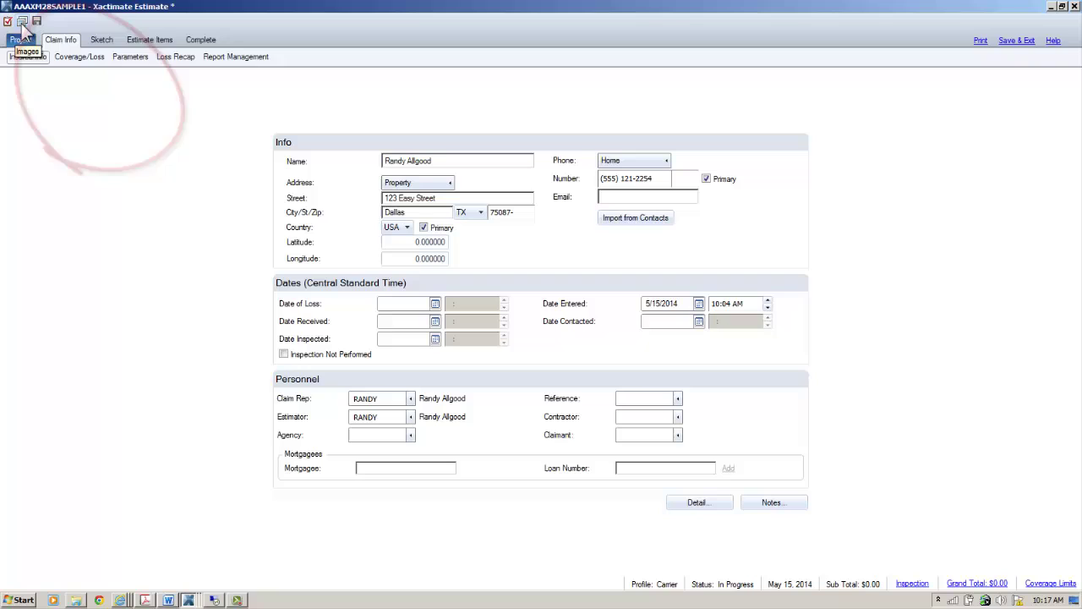
- Open the estimate's digital images and browse for images to load in Desktop > XM28 Online > XM28 Sample Photos Roof
click(22, 21)
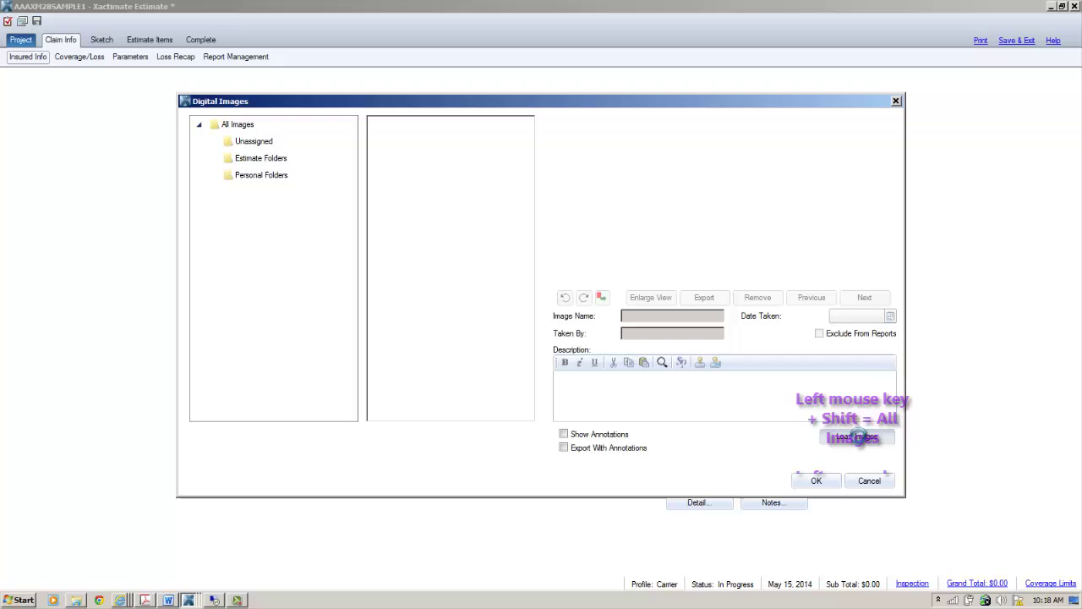
click(858, 443)
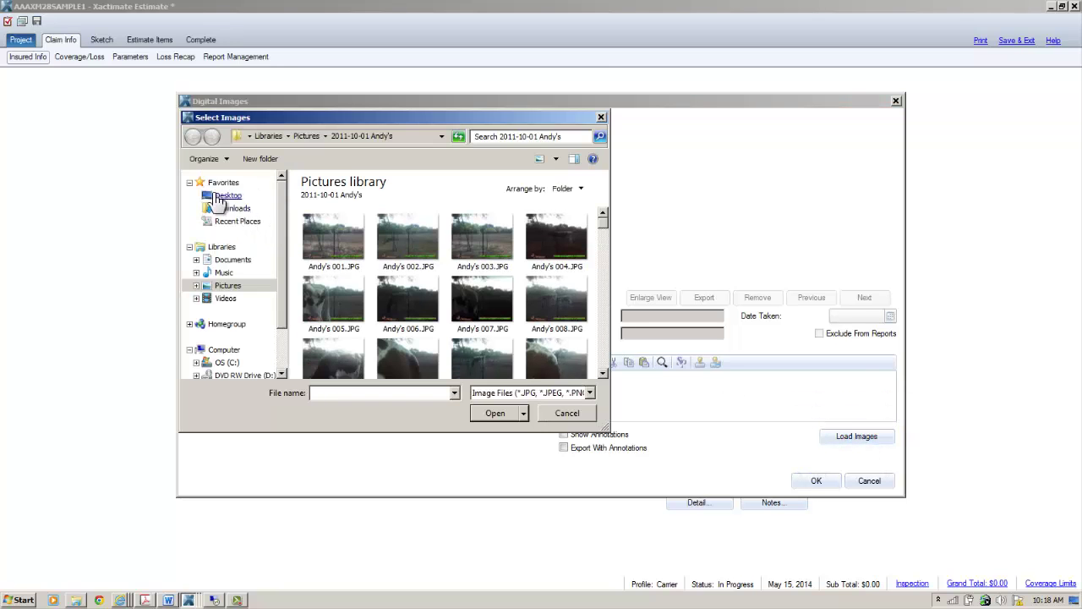
click(229, 198)
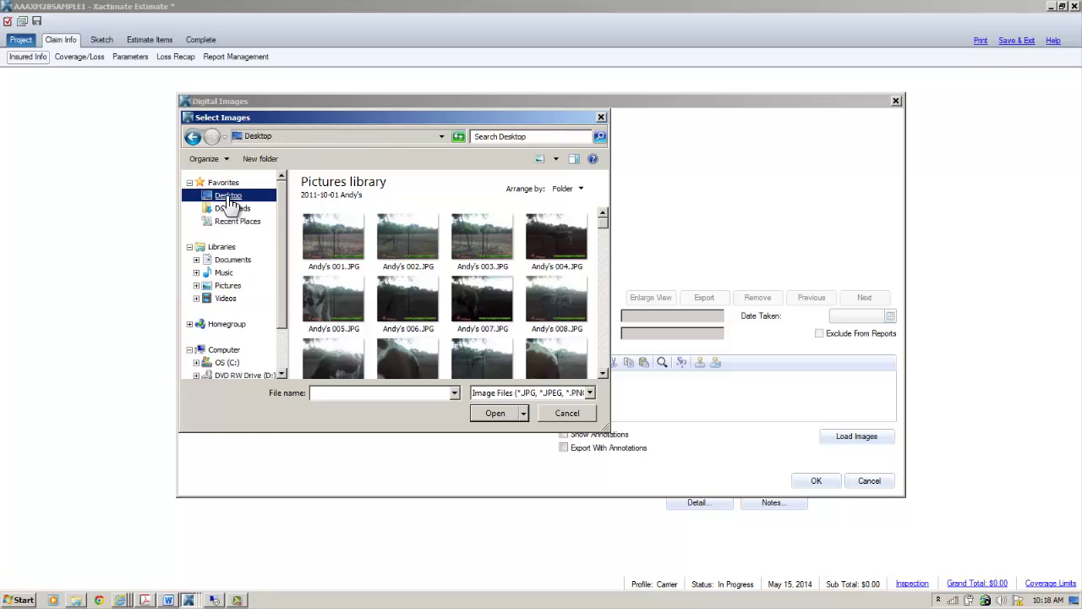
click(479, 274)
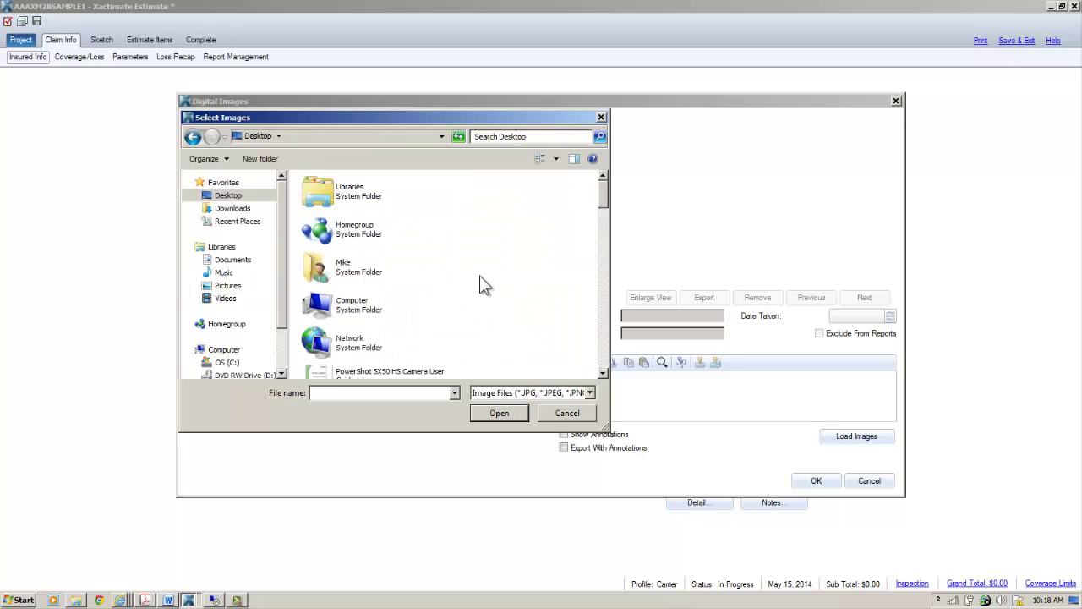
key(x)
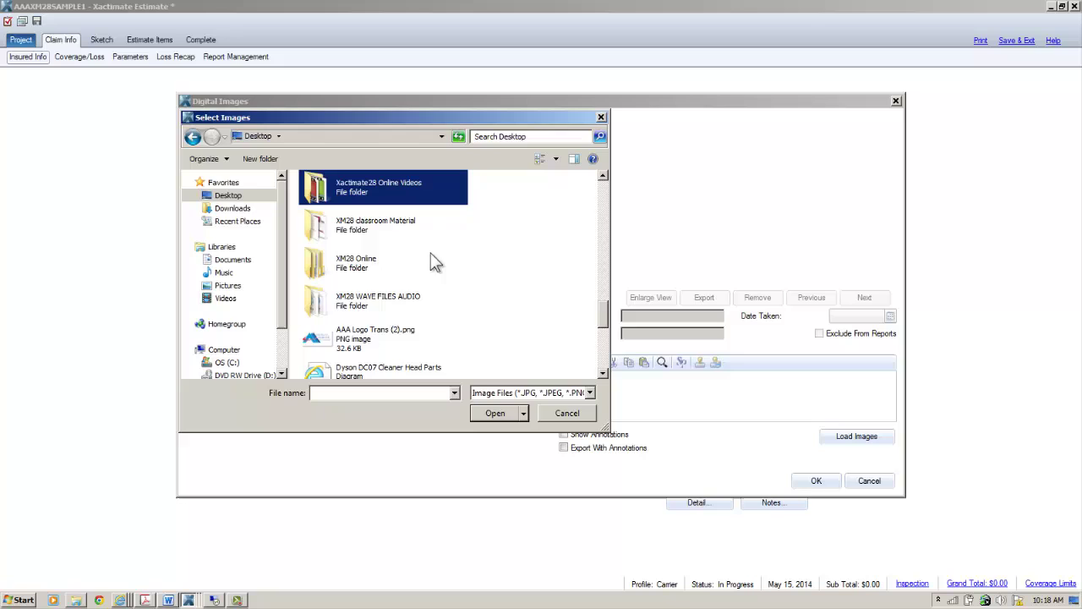
double_click(356, 263)
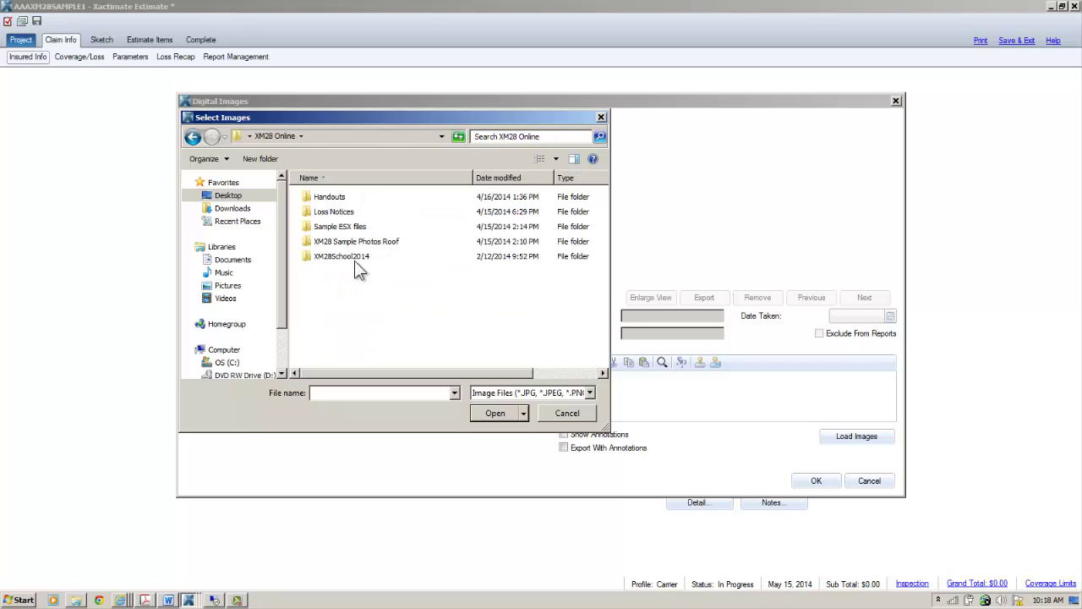
double_click(342, 242)
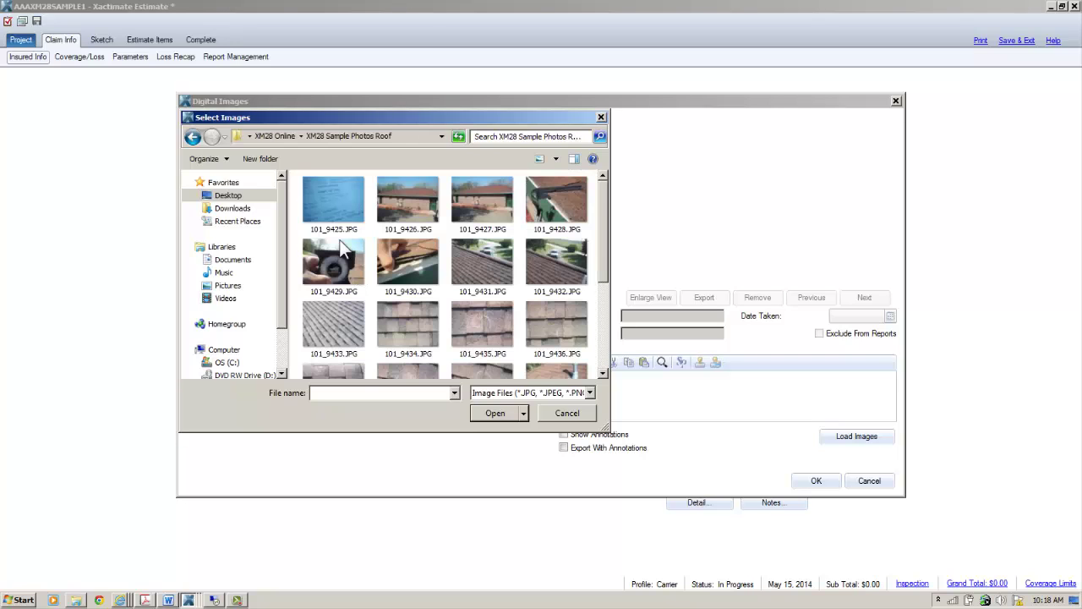
- Load all the roof photos from 101_9425.JPG through 101_9446.JPG into the estimate
click(334, 208)
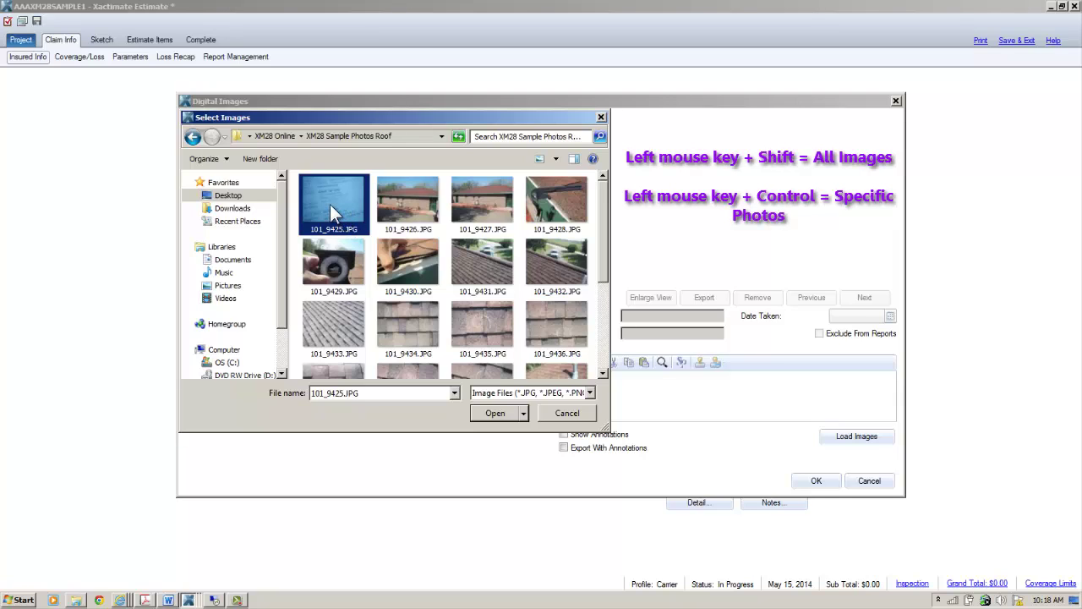
scroll(604, 371, down, 3)
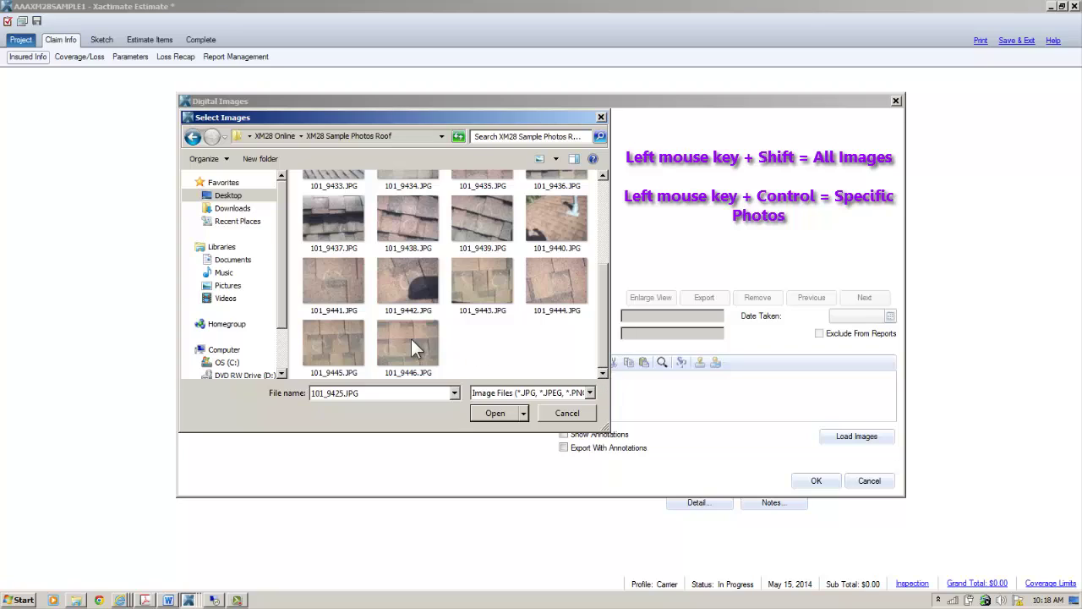
shift+click(410, 339)
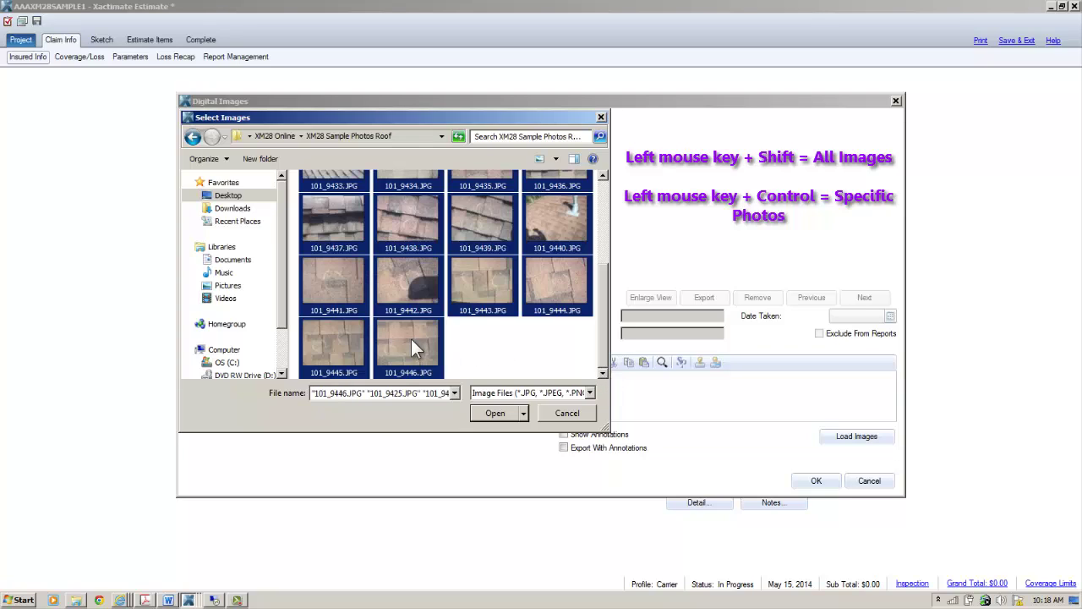
ctrl+click(411, 339)
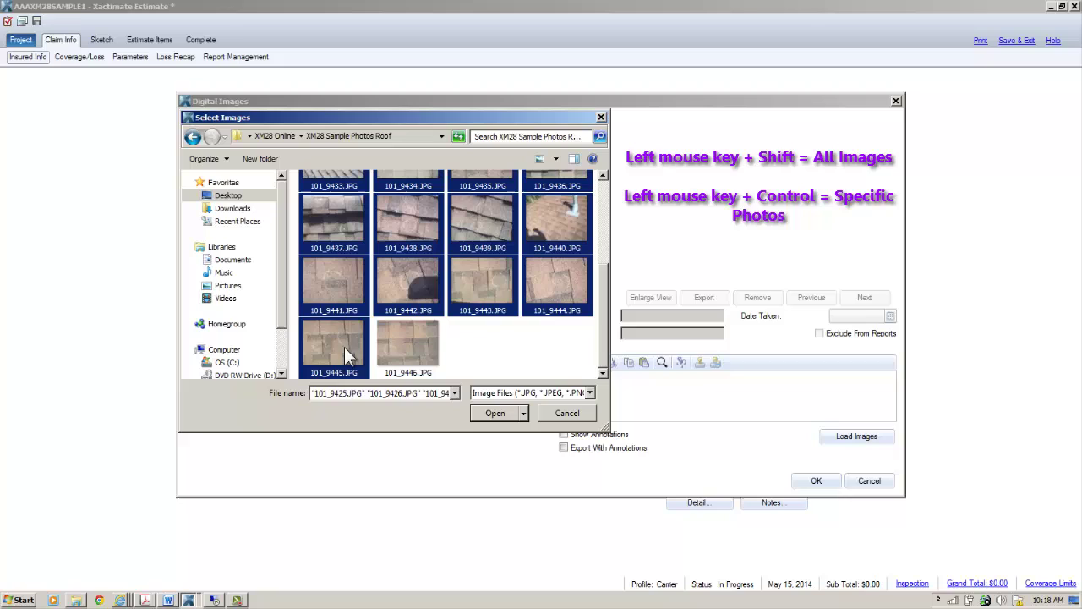
ctrl+click(400, 351)
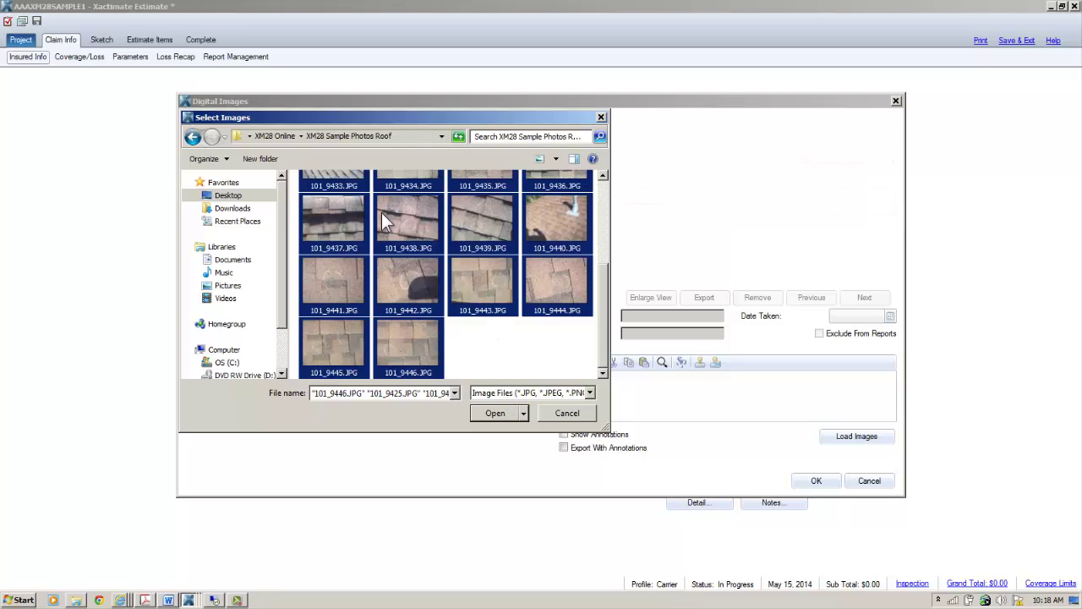
click(497, 413)
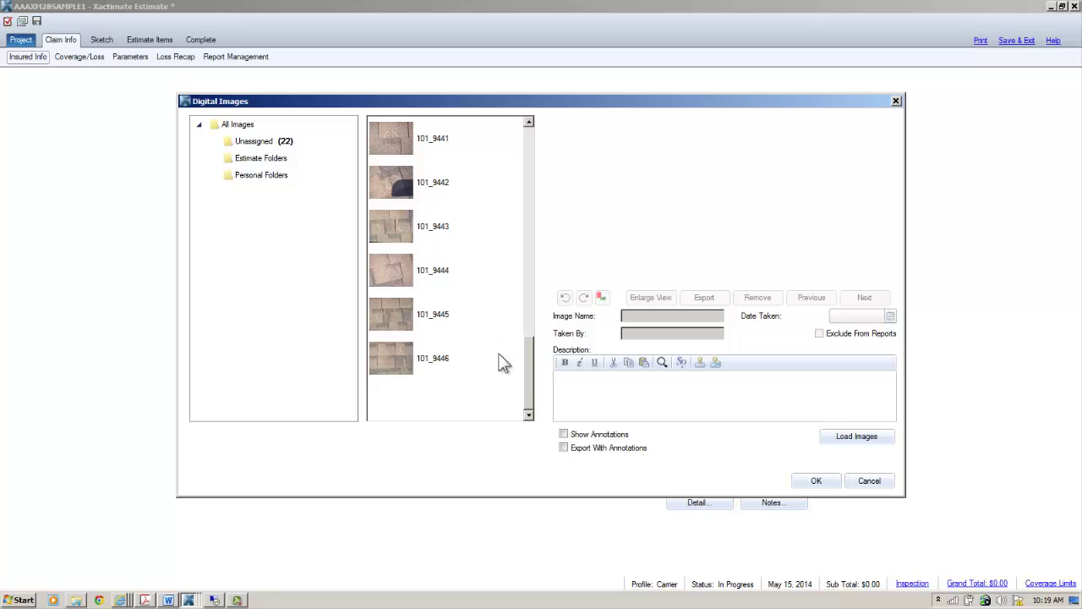
- Preview the first photo, 101_9425, and rename the house photo 101_9426 as Risk
drag(527, 376, 515, 147)
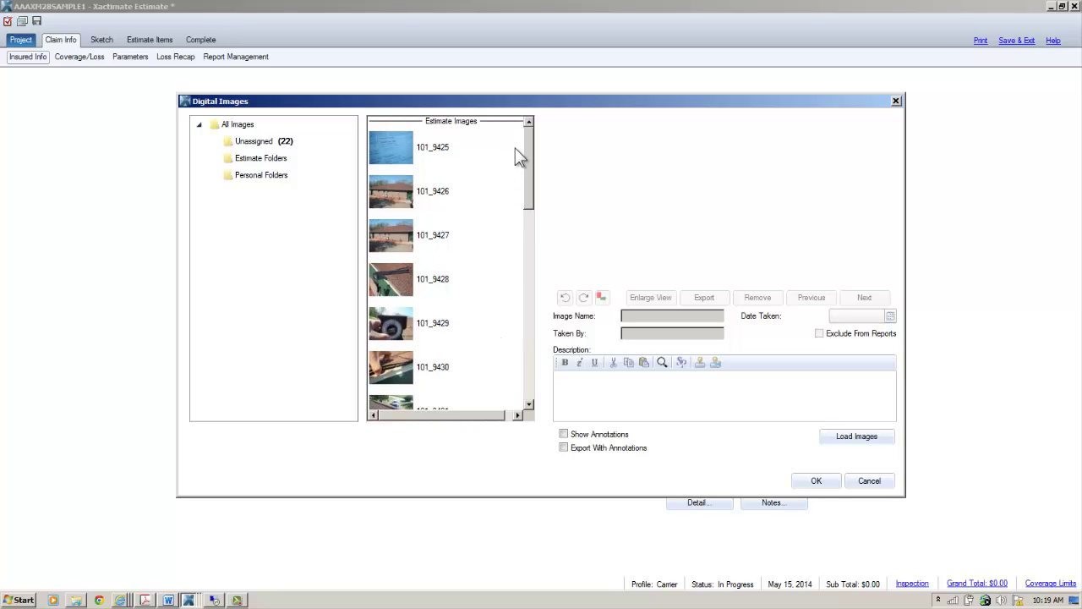
click(380, 145)
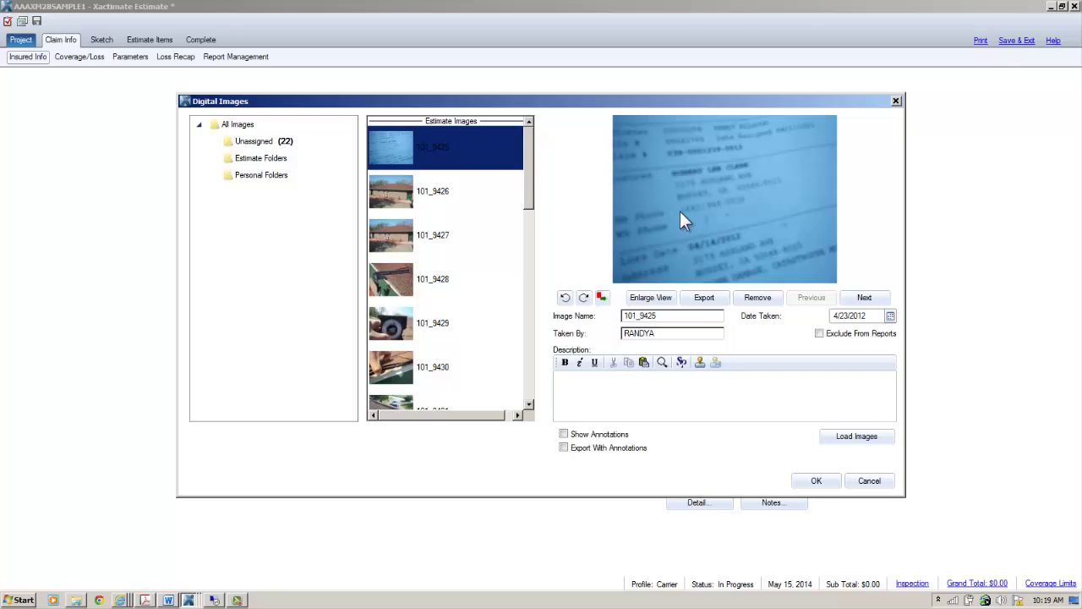
click(379, 193)
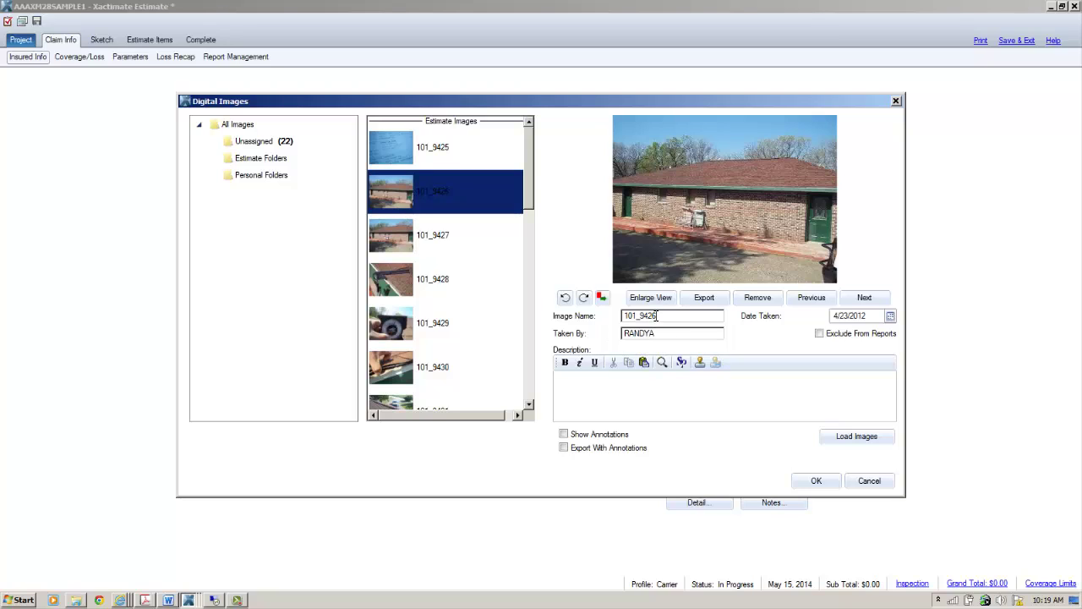
drag(659, 317, 615, 325)
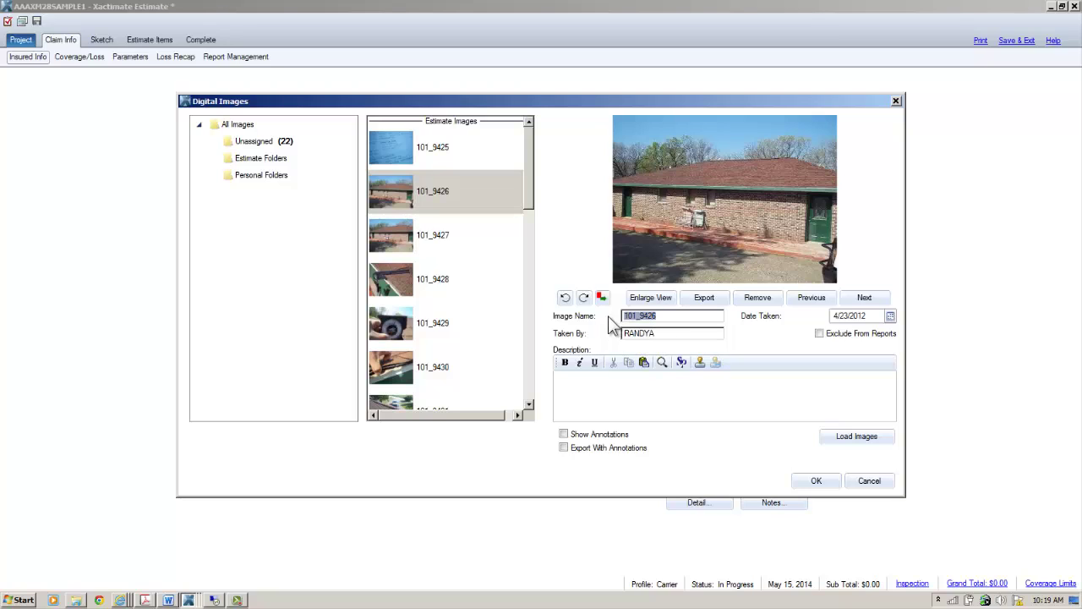
text(Risk)
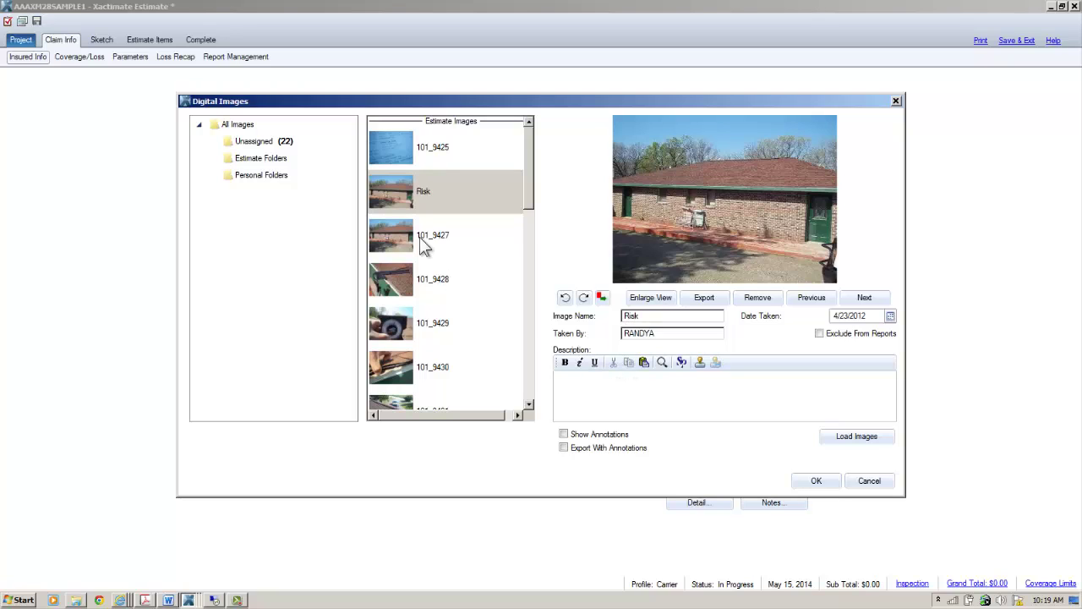
- Rename the second house photo, 101_9427, as Risk
click(395, 239)
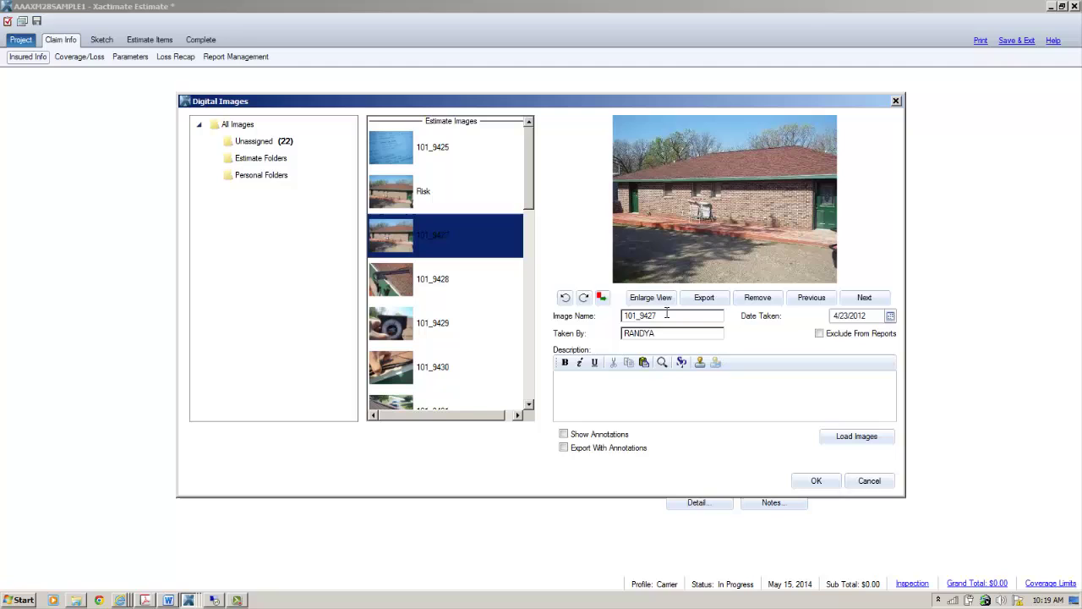
click(660, 315)
drag(660, 315, 598, 317)
text(Risk)
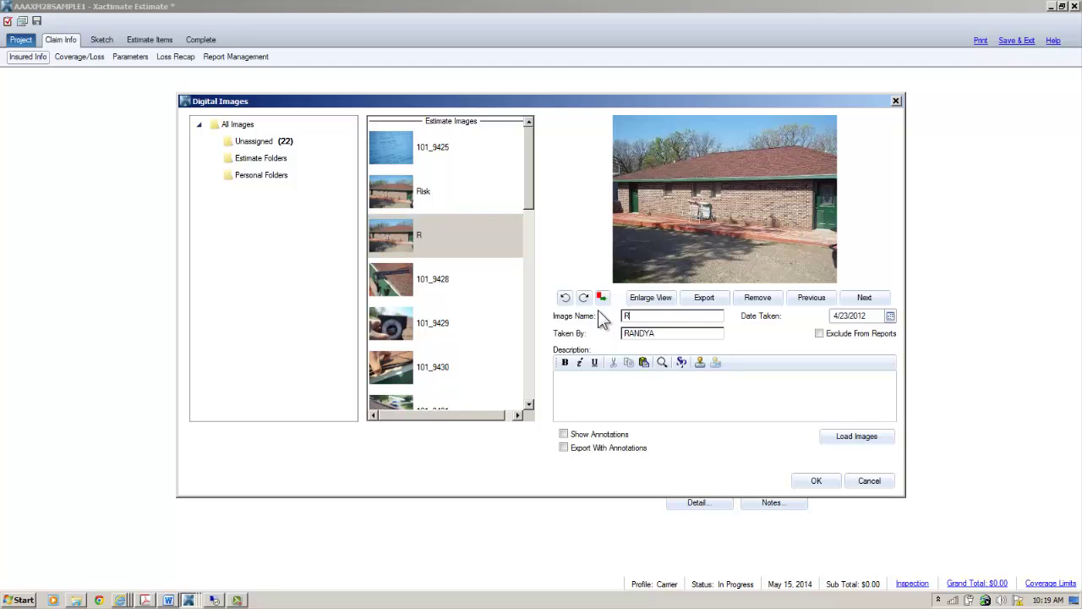
- Rename photo 101_9428, showing the gauge on the roof edge, as "Shingle Guage"
click(387, 283)
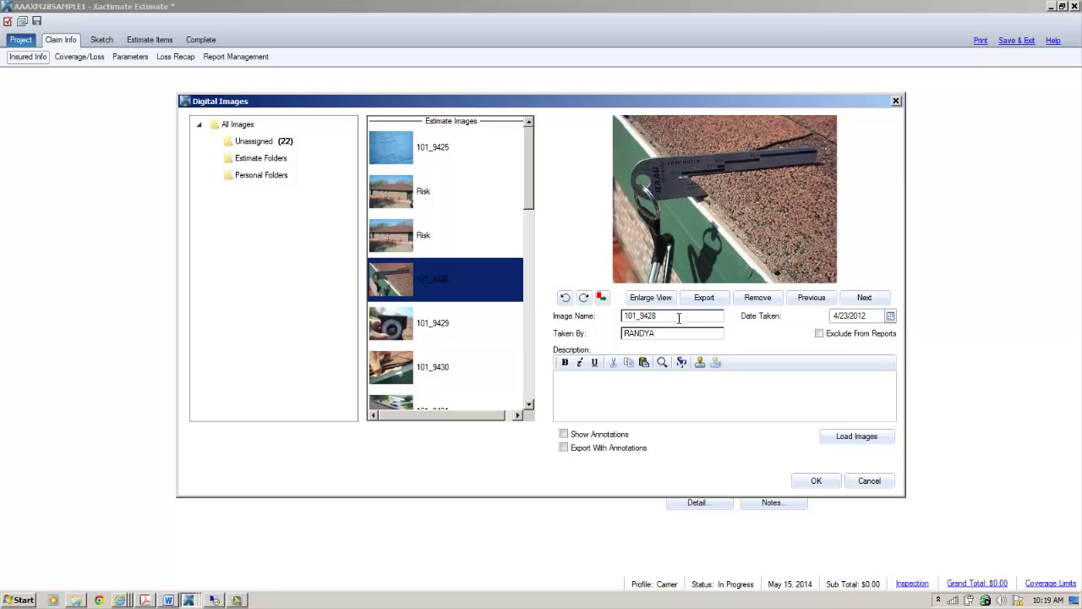
drag(678, 317, 593, 314)
text(Sh)
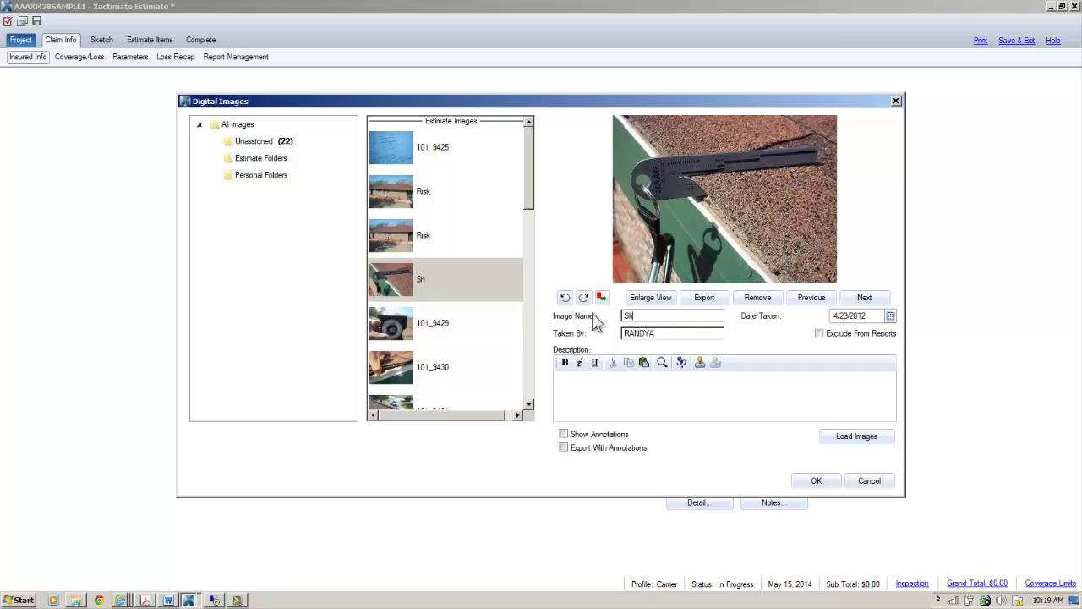
text(ingle Guage)
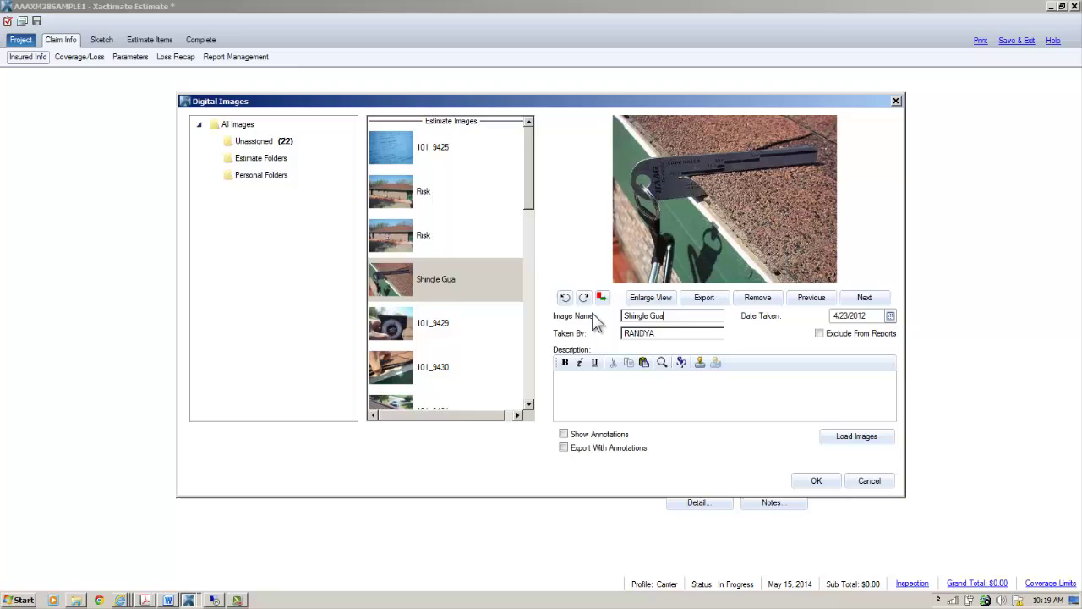
- Add the description "30 year laminated shingle" to the Shingle Guage photo
key(Tab)
key(Tab)
key(Tab)
key(Tab)
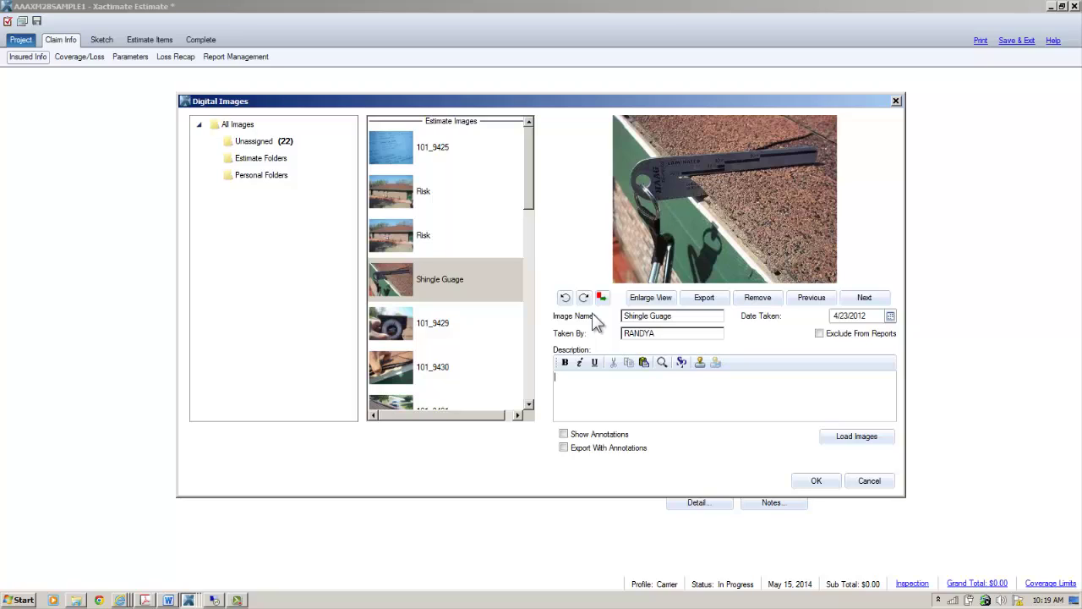
text(30 year laminated shi)
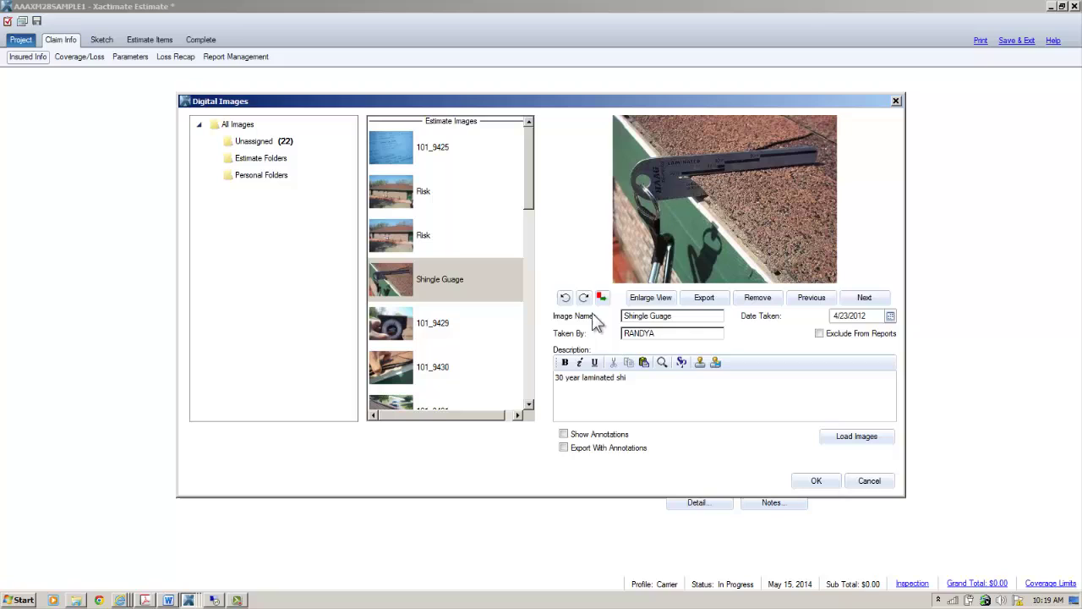
text(ngle)
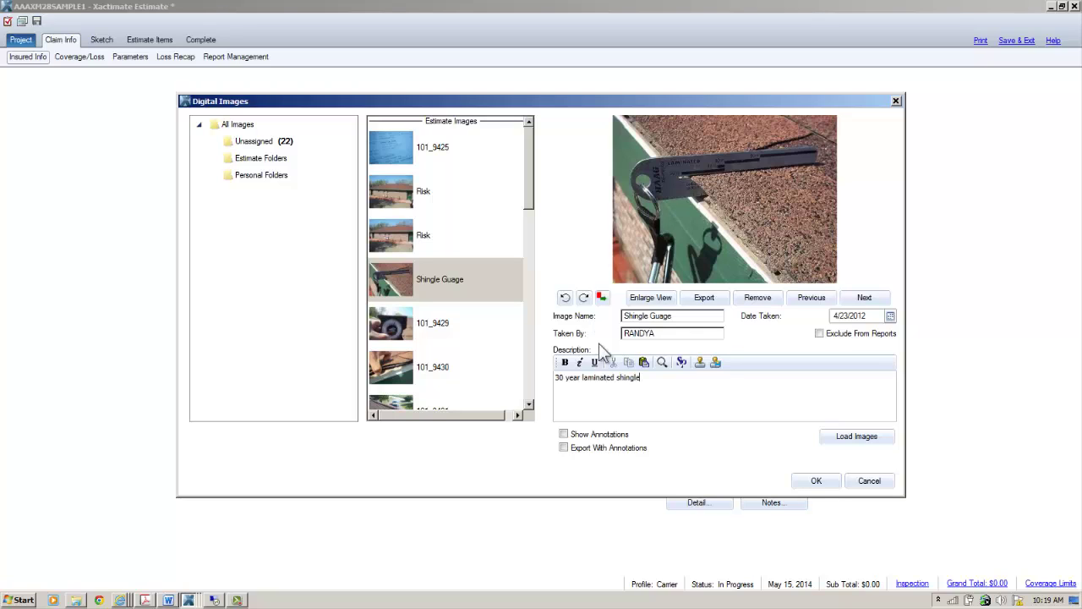
- Rename the pitch gauge photo 101_9429 as "4/12 pitch"
click(391, 325)
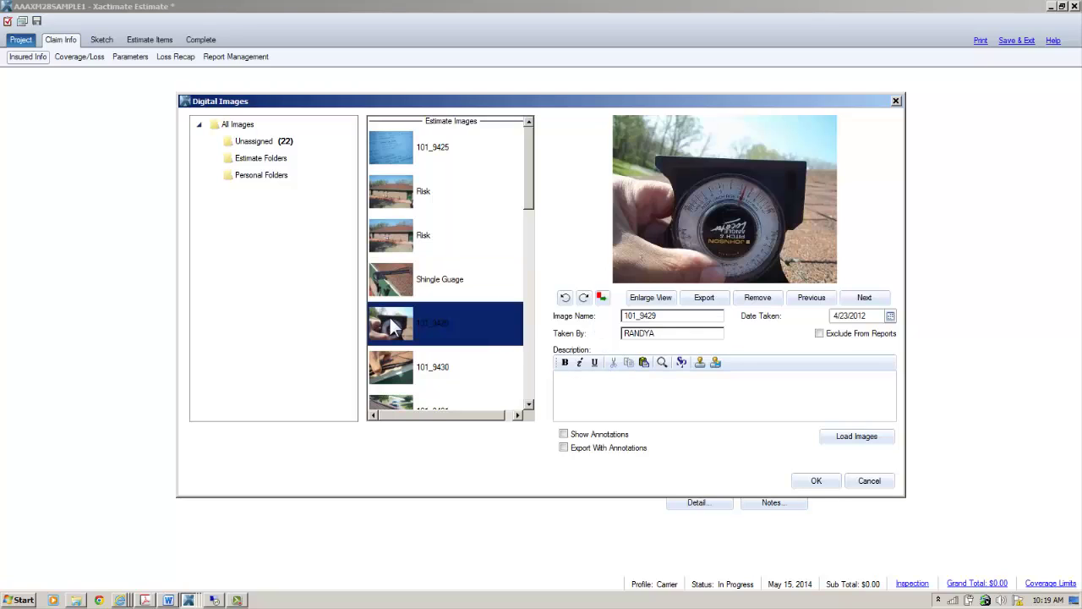
double_click(665, 315)
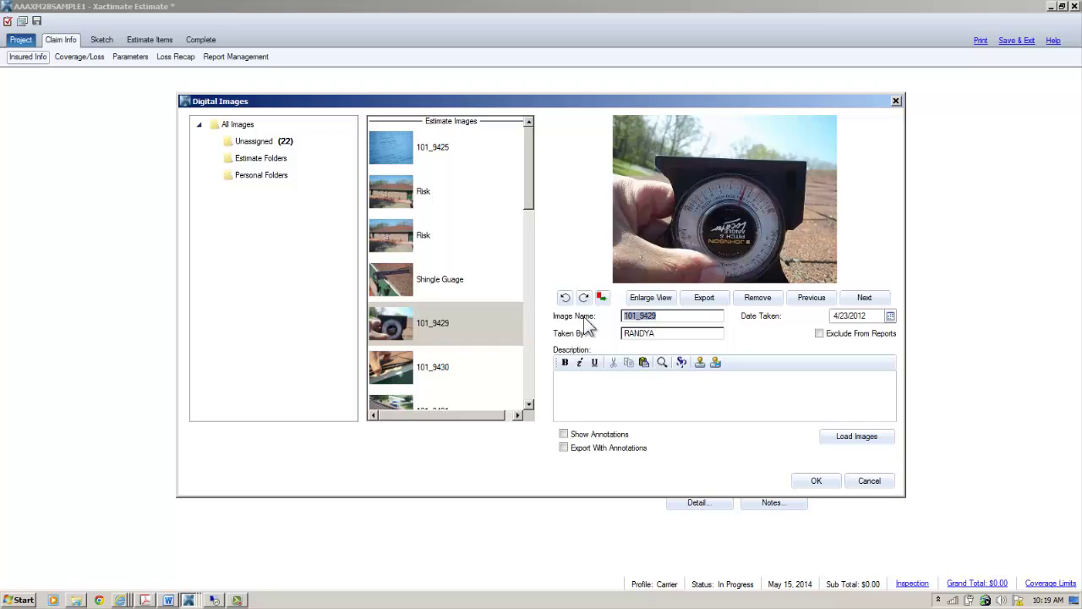
key(BackSpace)
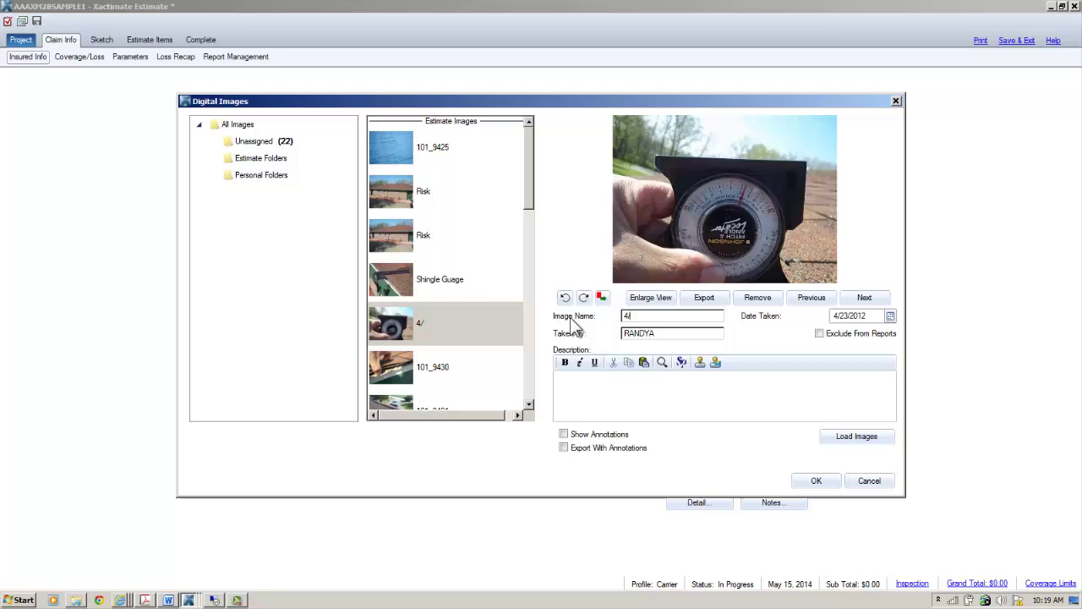
text(12 pitch)
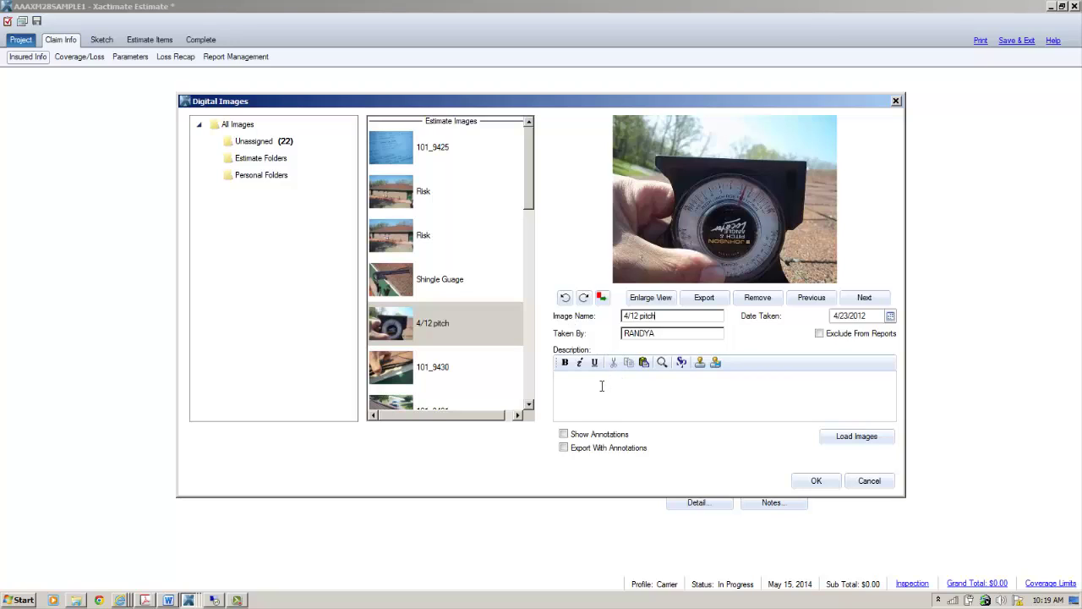
- Rename photo 101_9430, showing the lifted shingle edge, as "1 layer"
click(384, 378)
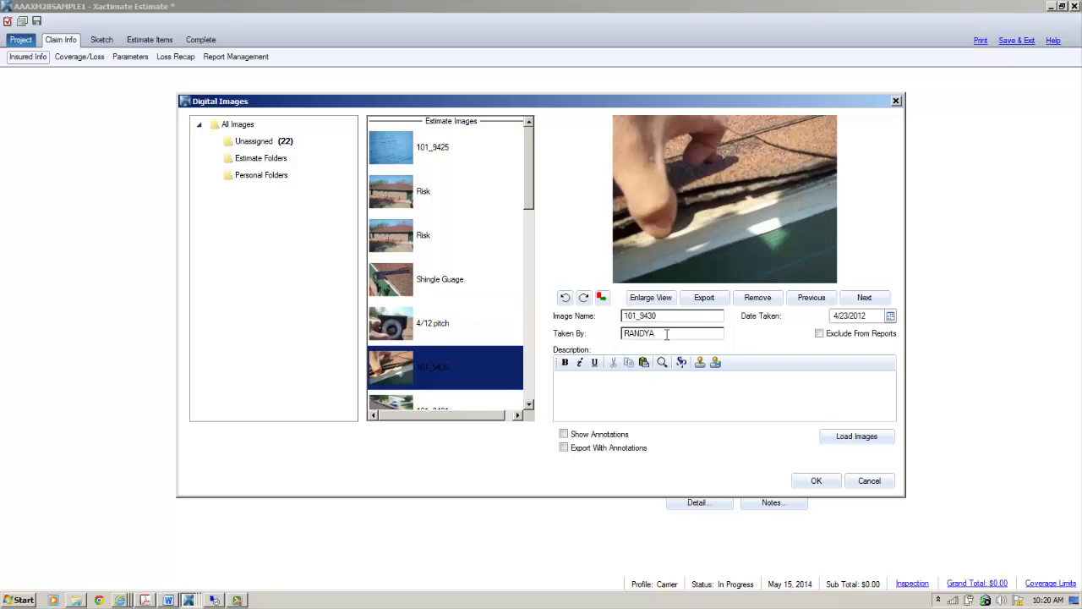
drag(663, 317, 608, 315)
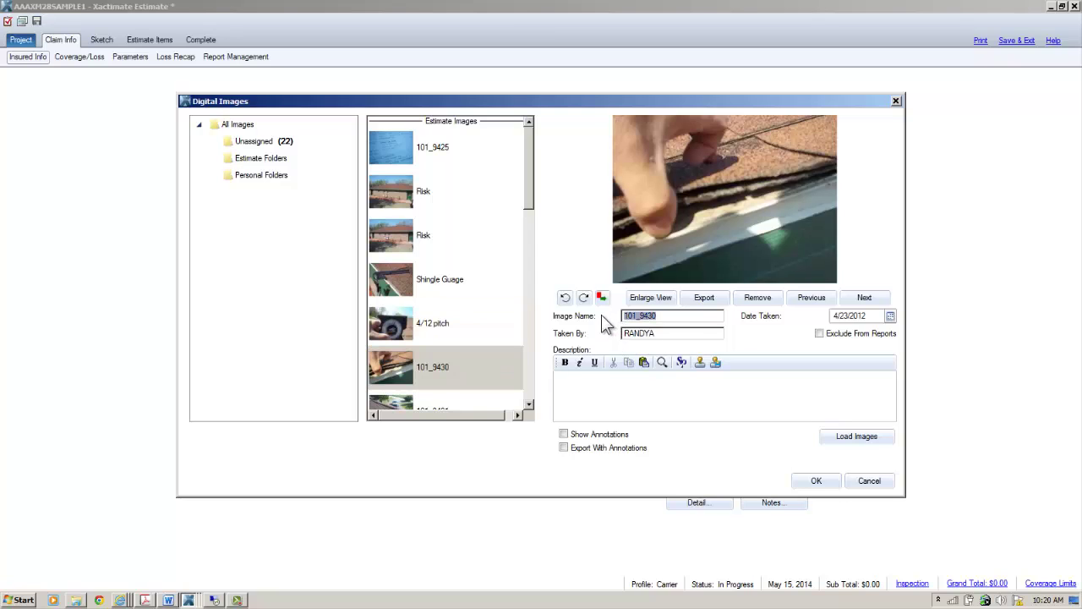
text(1 layer)
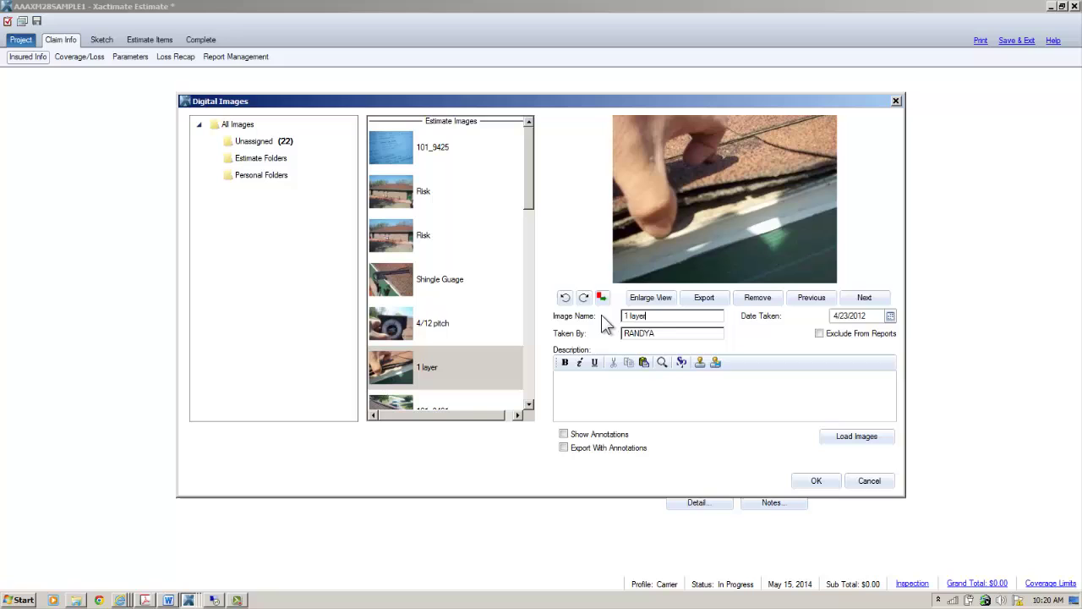
- Show the roof slope photo 101_9431 in the enlarged view to examine it
click(398, 407)
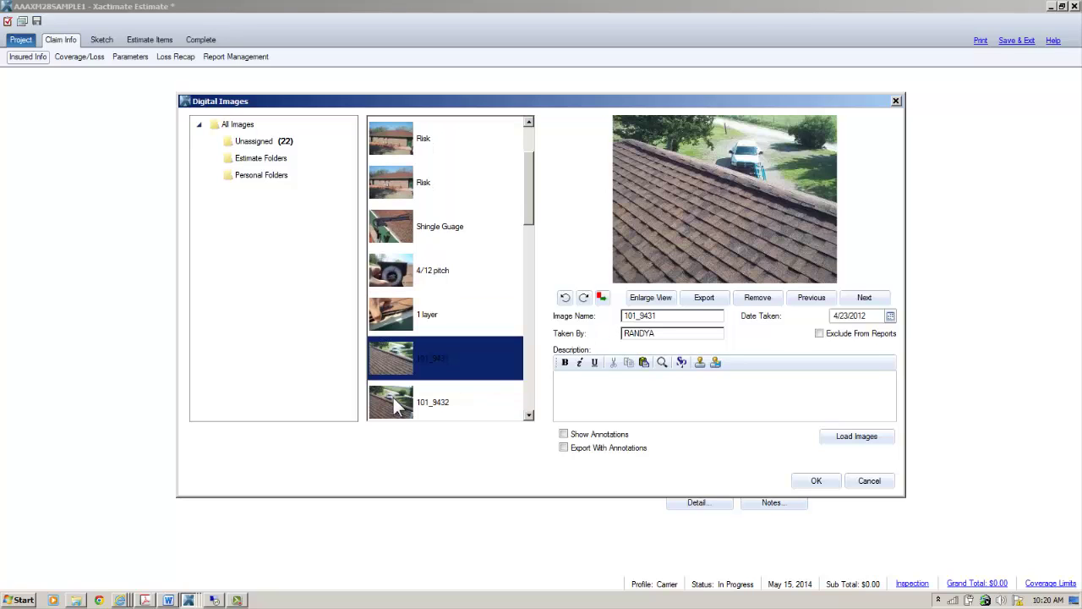
click(665, 311)
click(664, 302)
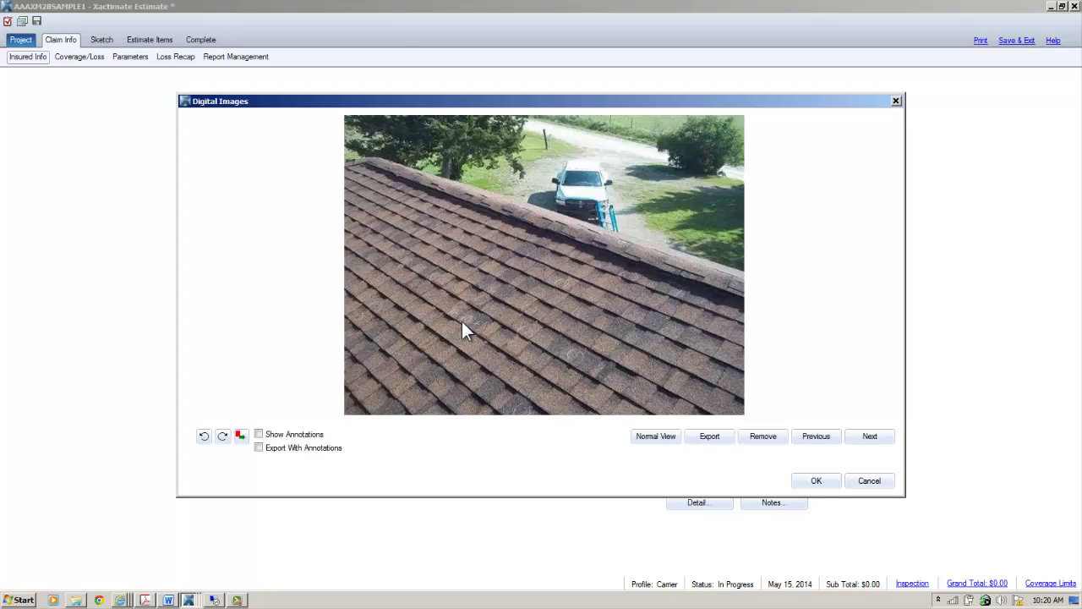
- Return to the normal view and rename the roof slope photo 101_9431 as "North Slope"
click(664, 435)
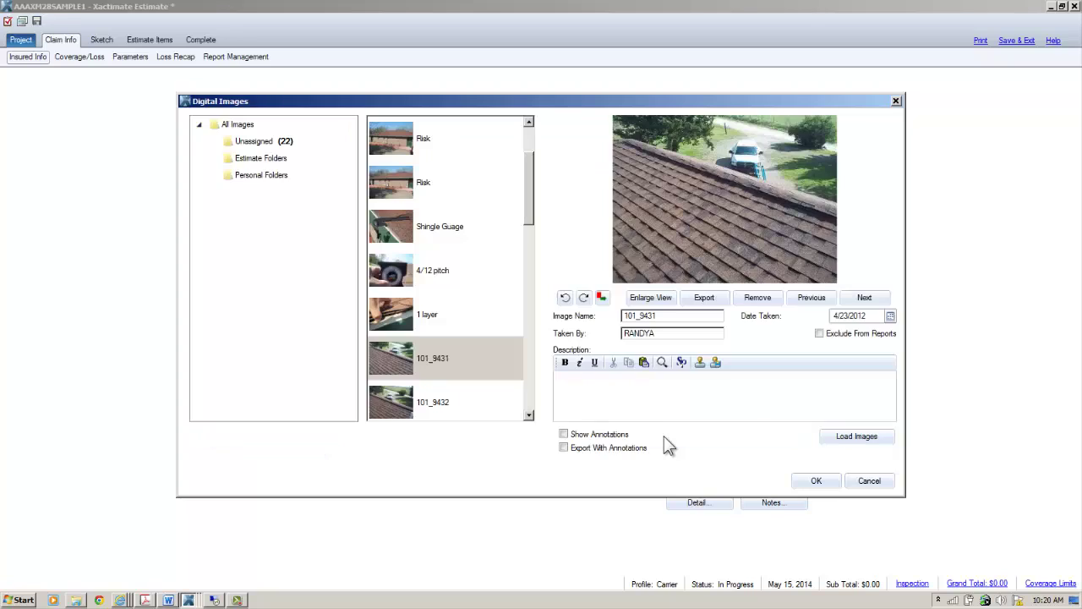
drag(673, 316, 544, 320)
text(North)
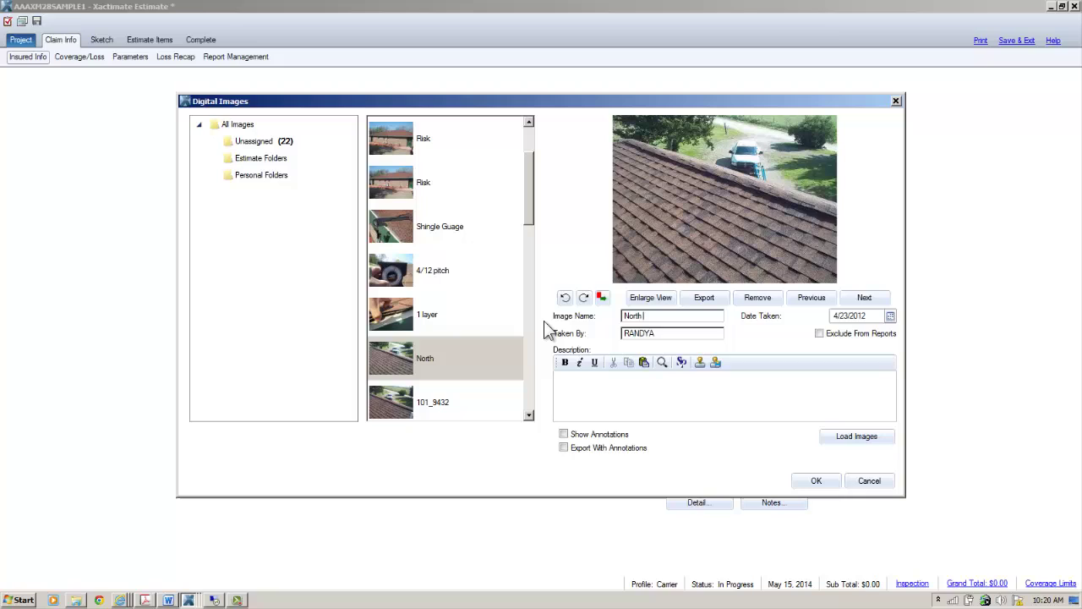
text( Sloep)
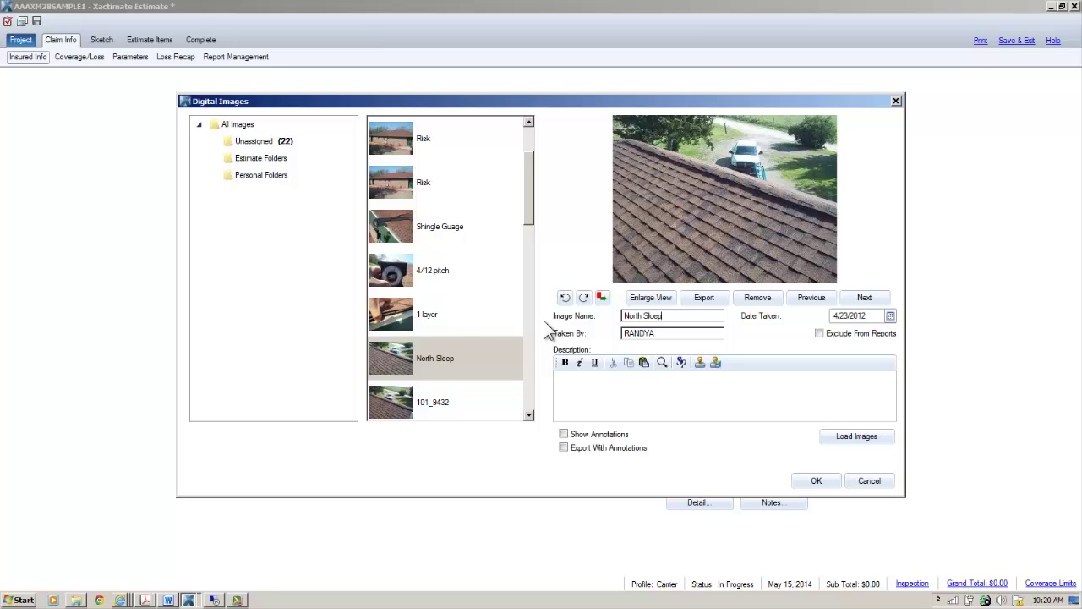
key(BackSpace)
key(BackSpace)
text(pe)
- Add the description "10 + hits" to the North Slope photo
key(Tab)
key(Tab)
key(Tab)
key(Tab)
text(10 + N)
text(its)
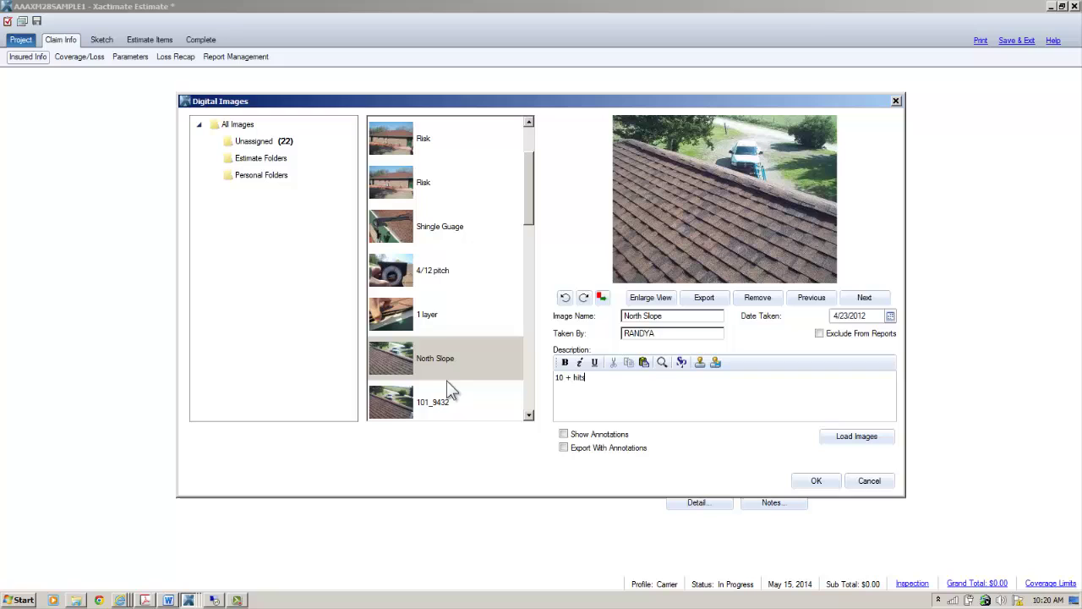
- Look through the remaining unlabelled roof photos, previewing 101_9432 and the chalk-marked shingles in 101_9443
click(396, 401)
scroll(393, 387, down, 1)
scroll(395, 394, down, 3)
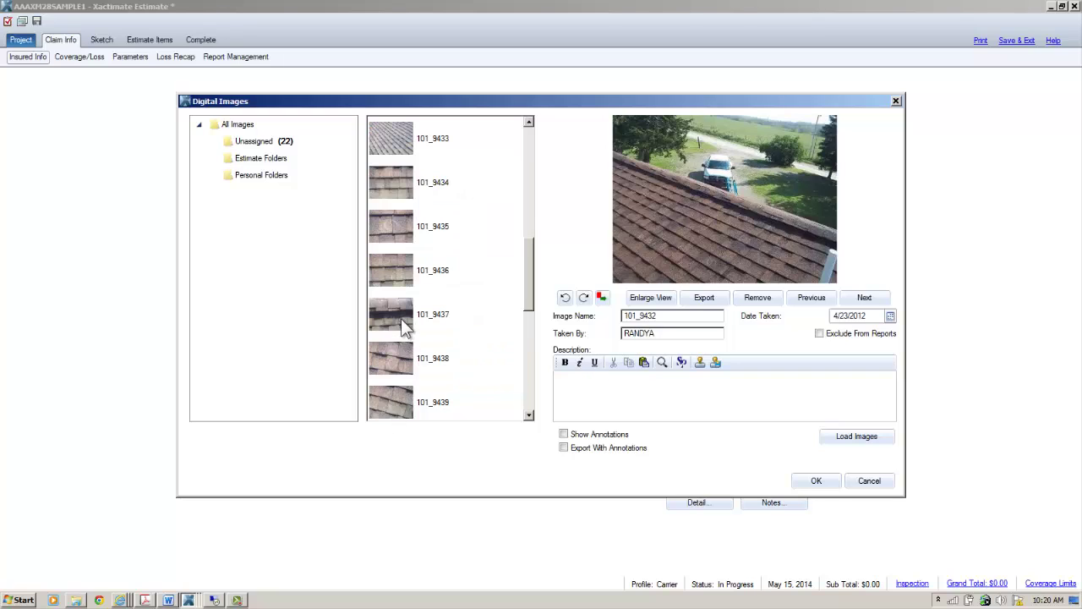
click(401, 313)
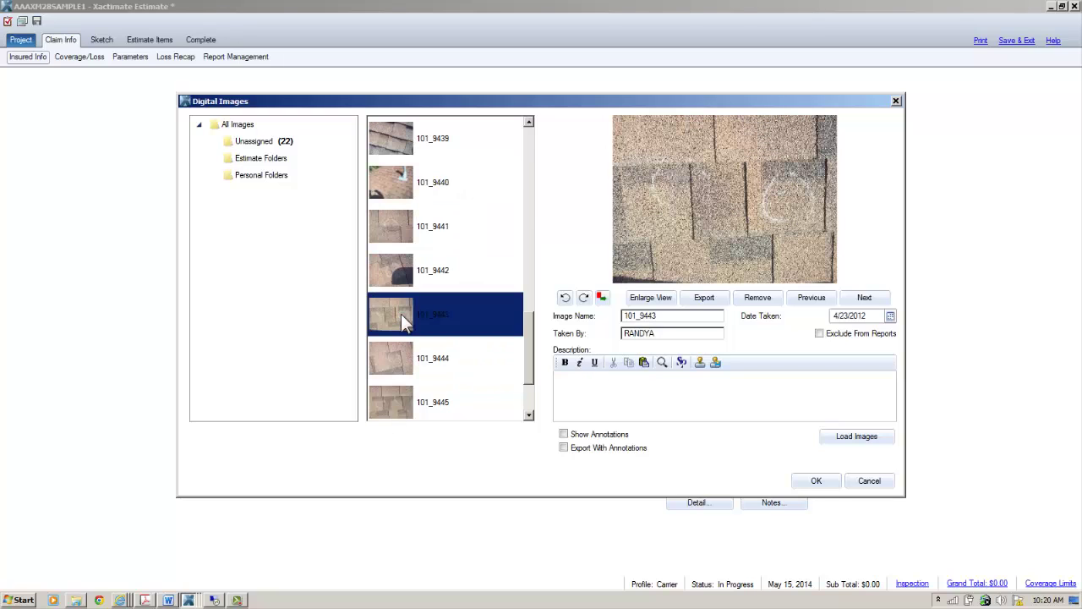
scroll(400, 288, up, 3)
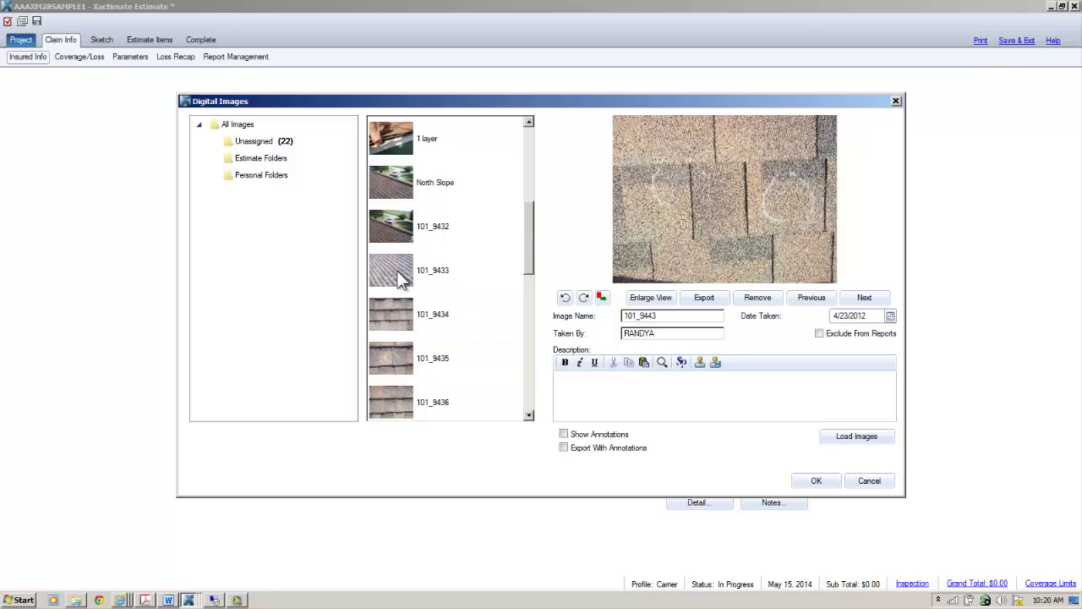
scroll(401, 279, up, 2)
scroll(395, 264, down, 1)
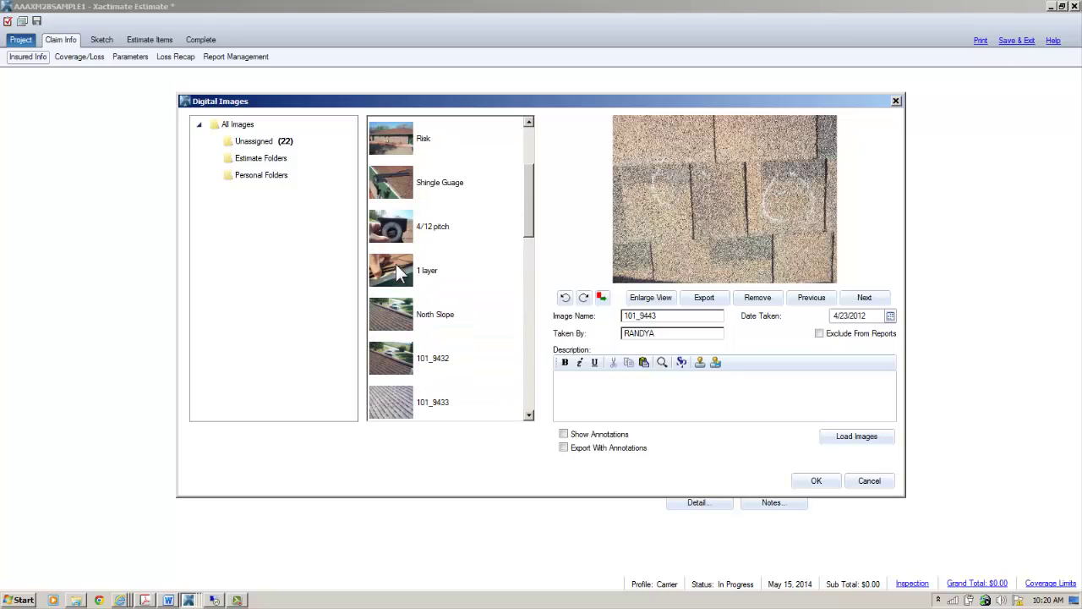
- Annotate the North Slope photo with a black and a yellow arrow pointing at the shingles, using stroke thickness 4.00
click(394, 320)
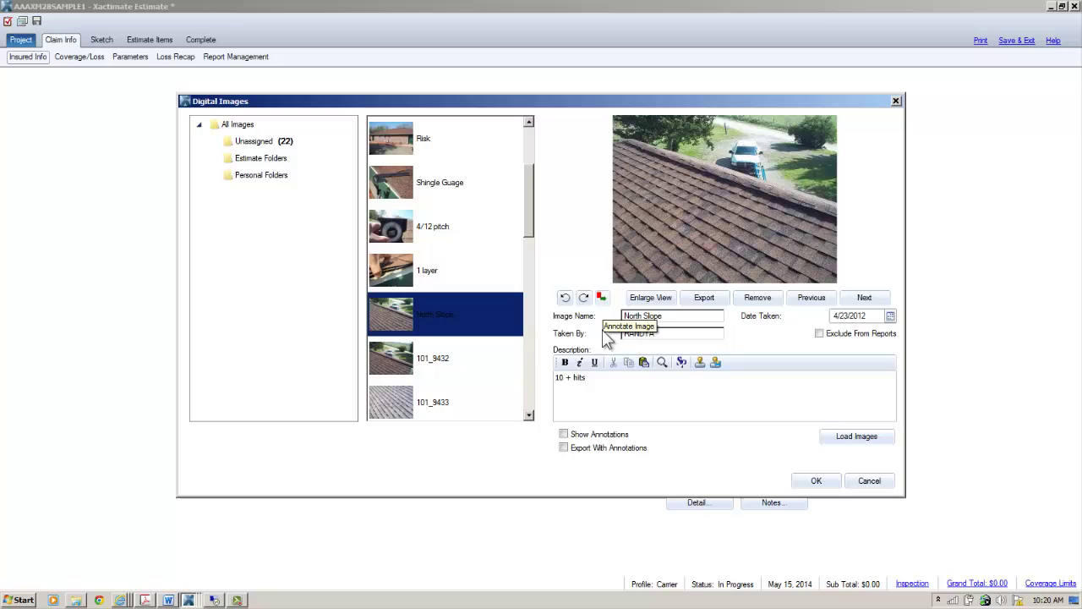
click(604, 300)
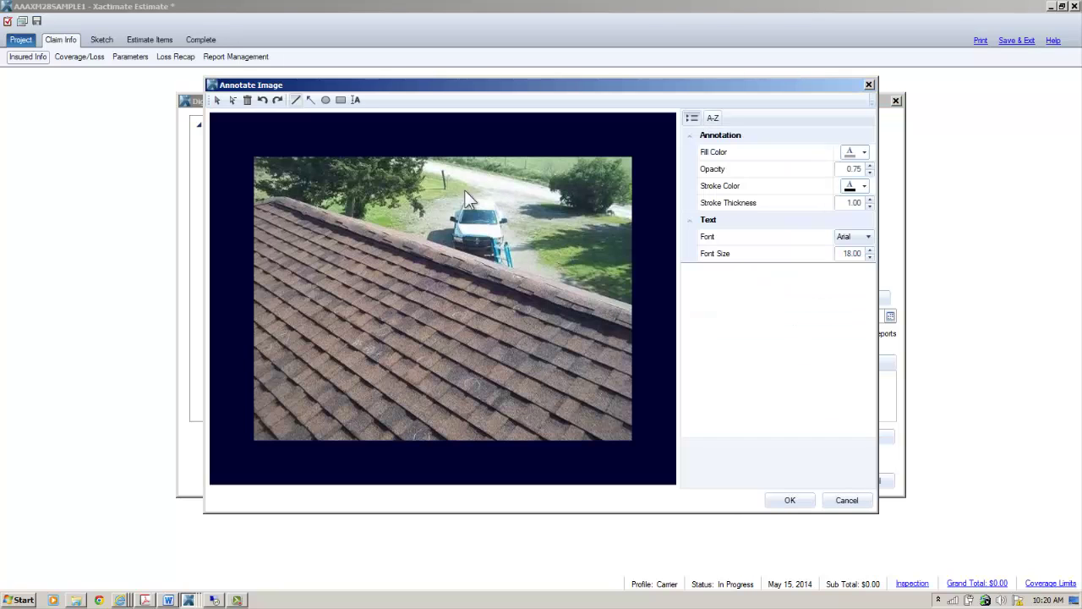
click(312, 103)
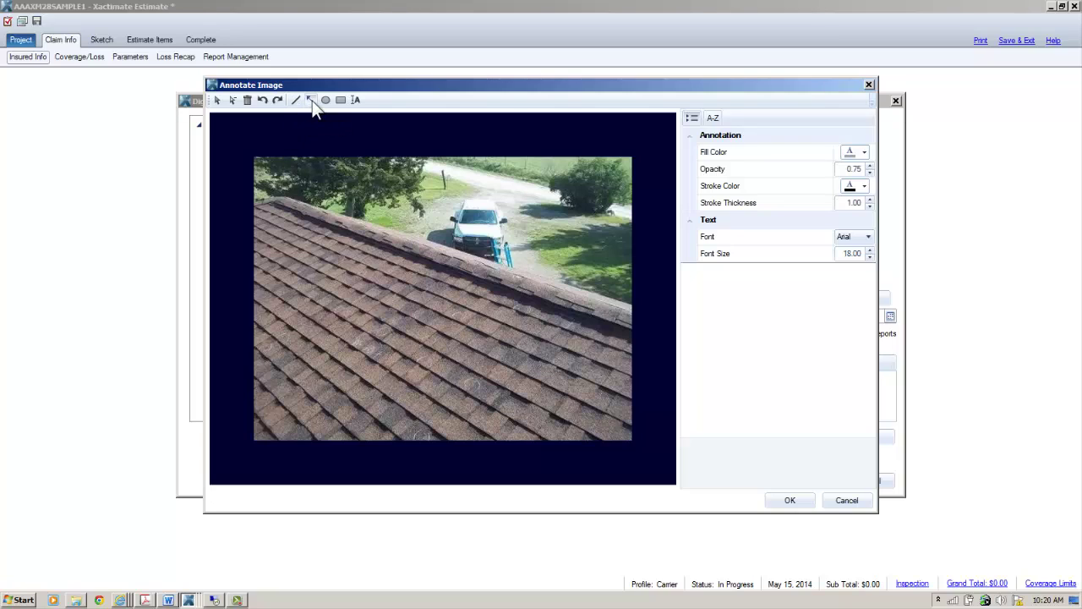
click(869, 199)
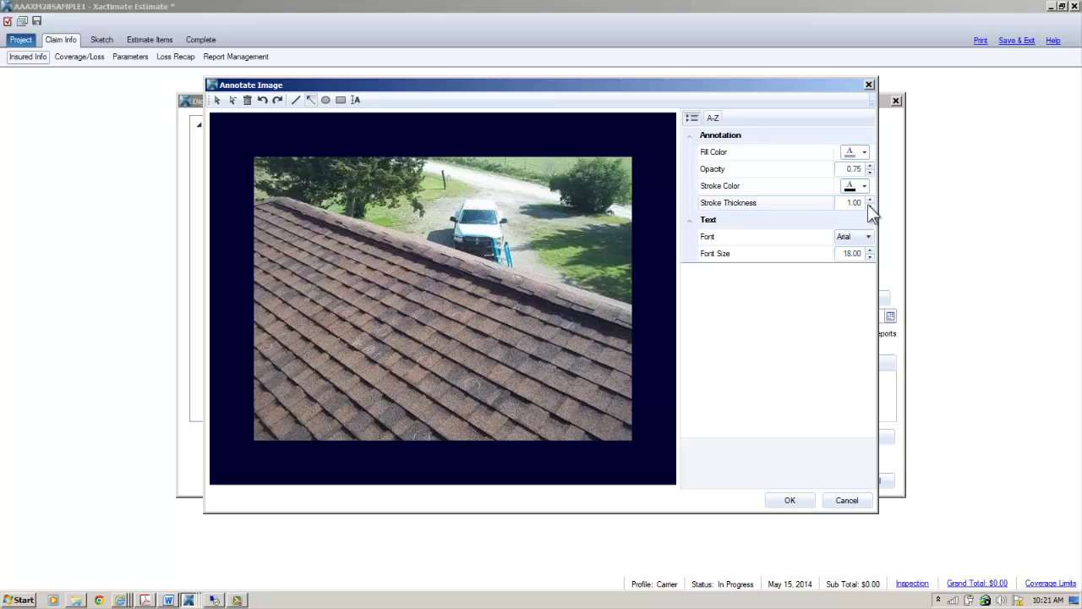
click(869, 199)
click(869, 200)
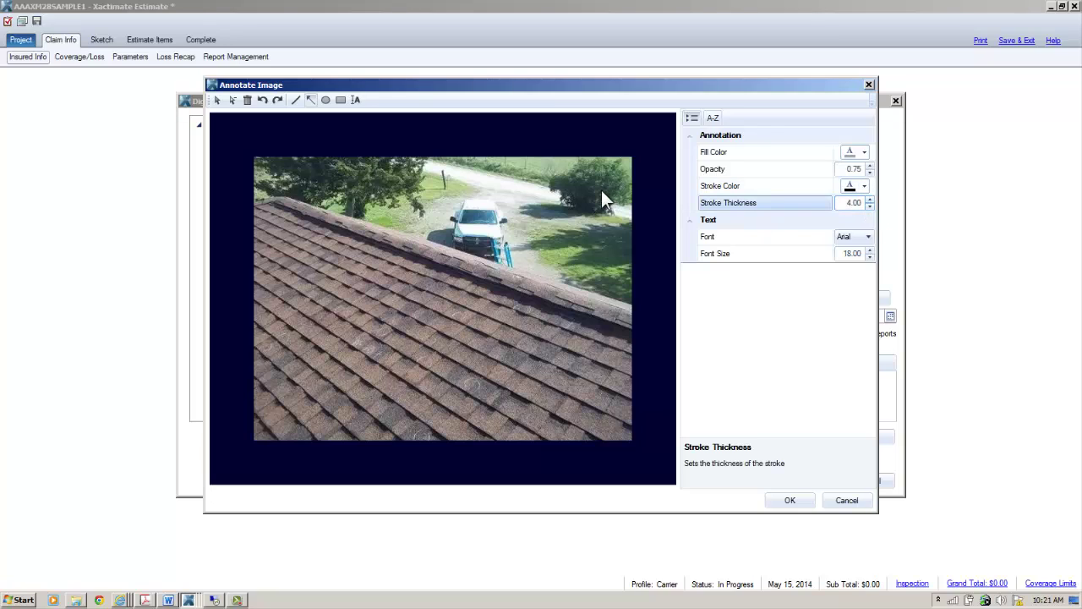
mouse_move(599, 191)
mouse_down()
mouse_move(520, 239)
mouse_move(434, 330)
mouse_move(389, 345)
mouse_up()
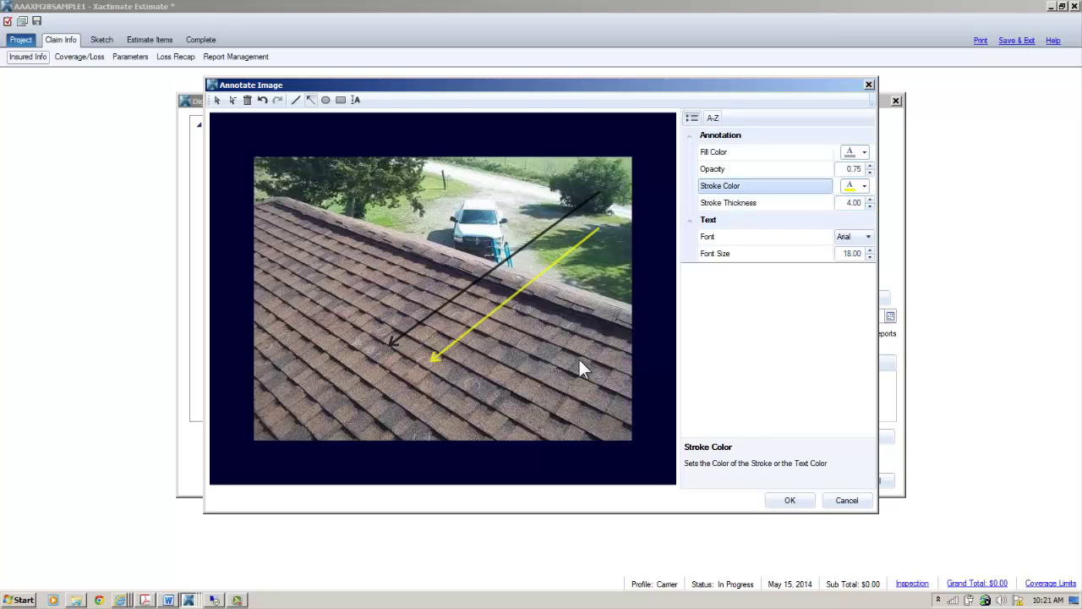
- Add a "Wind direction" text box just above the roof ridge beside the truck and save the North Slope photo's annotations
key(t)
click(352, 191)
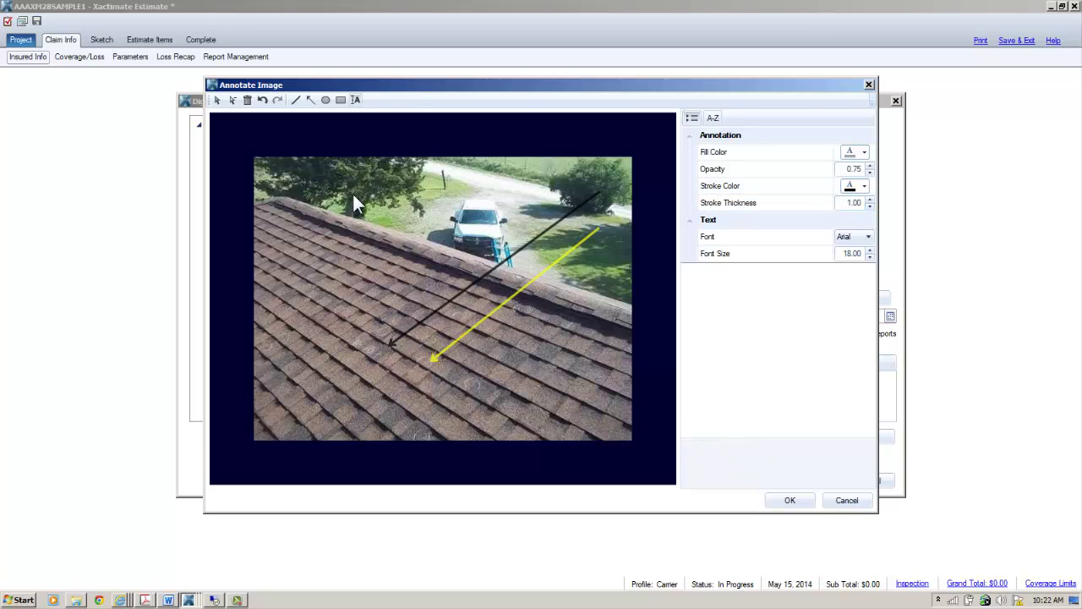
drag(397, 219, 461, 254)
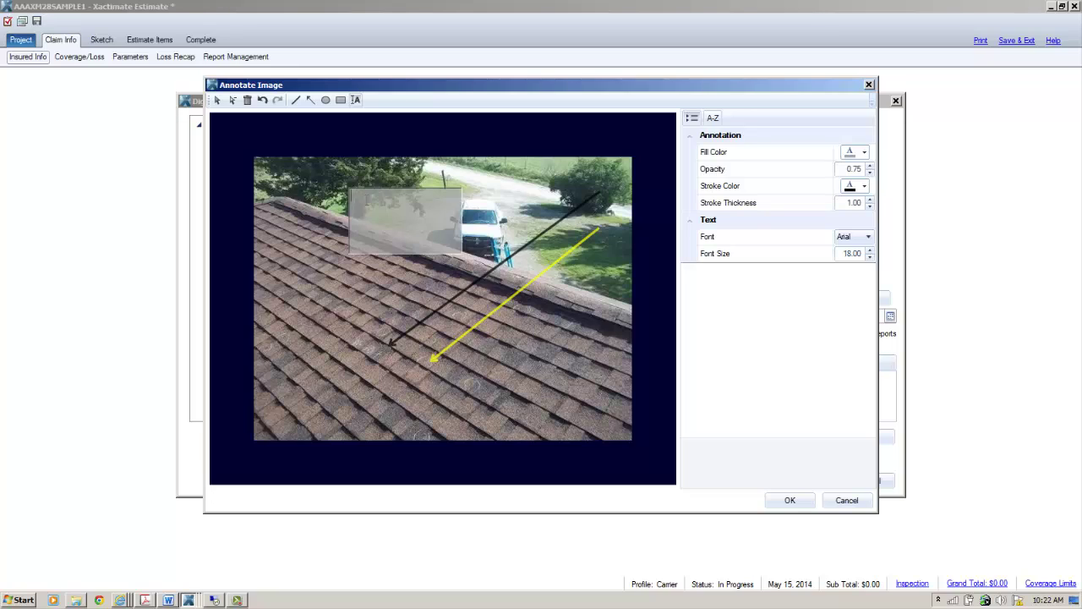
text(Wind dires)
key(BackSpace)
text(ction)
click(788, 501)
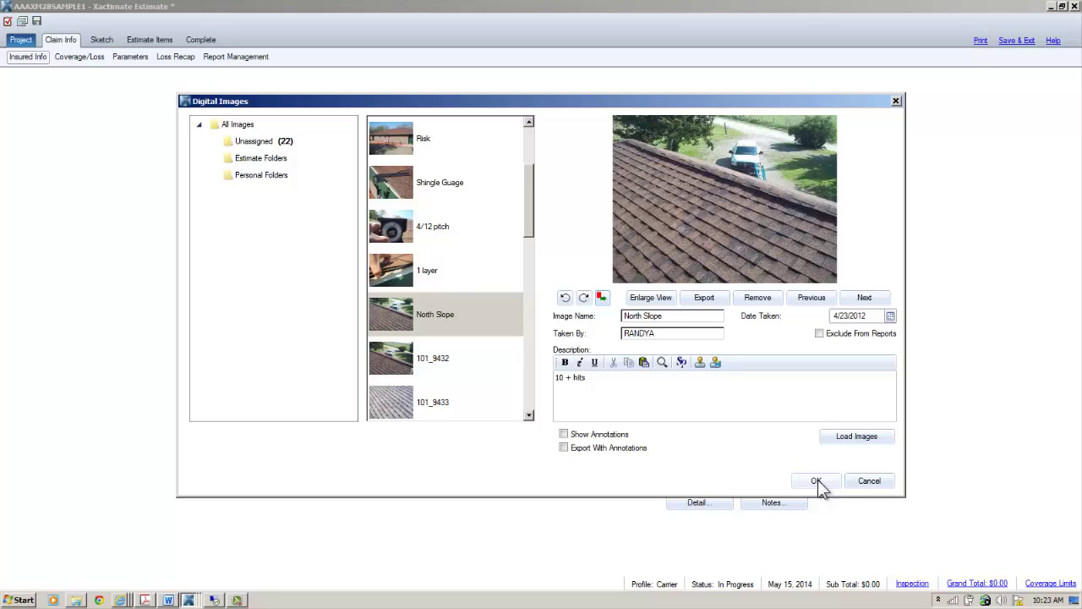
- Select the roof slope photo 101_9432 in the image list
click(385, 358)
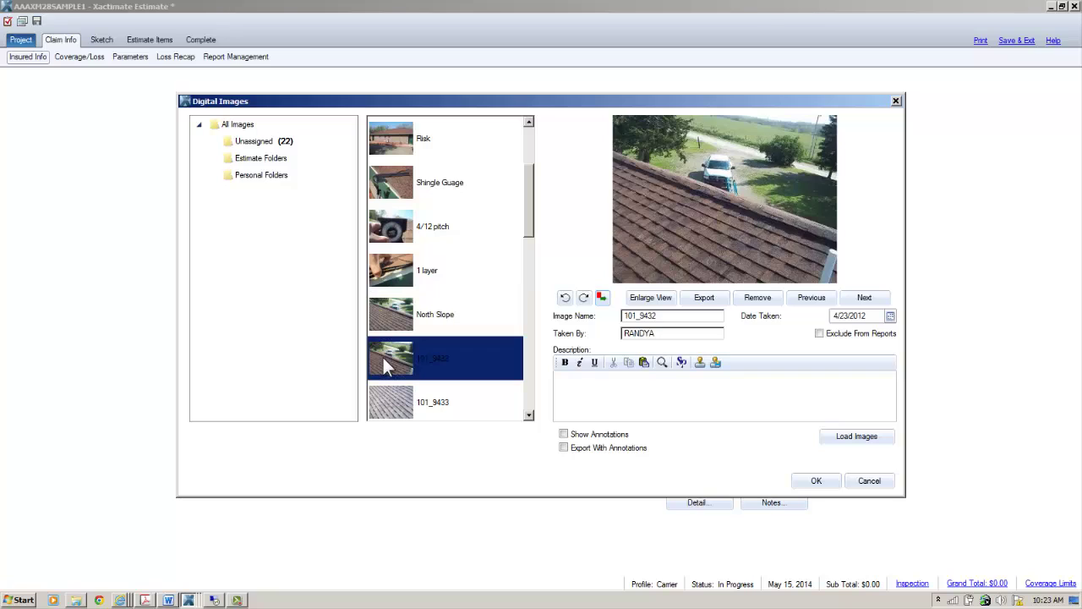
drag(386, 353, 378, 391)
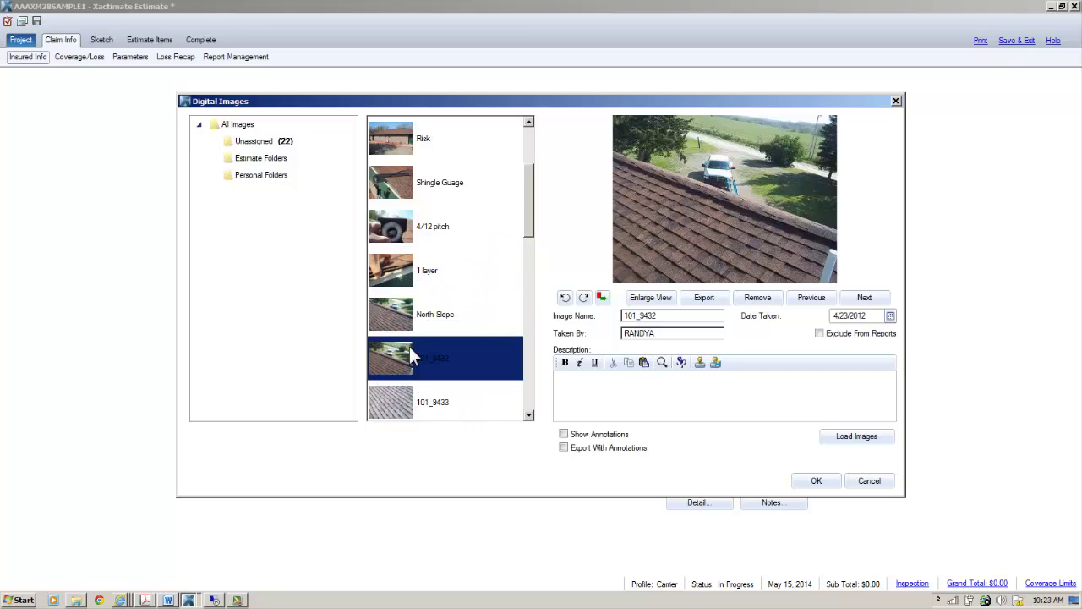